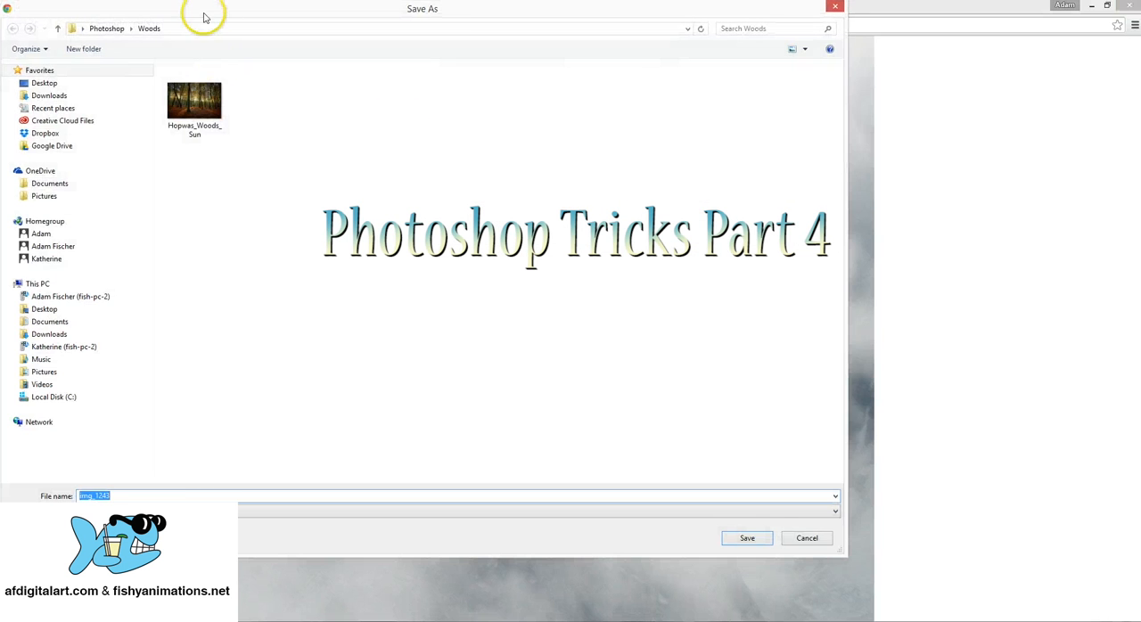
Save the fog photo in the Woods folder under the name fog
{"action": "left_click_drag", "start_coordinate": [204, 9], "coordinate": [270, 40]}
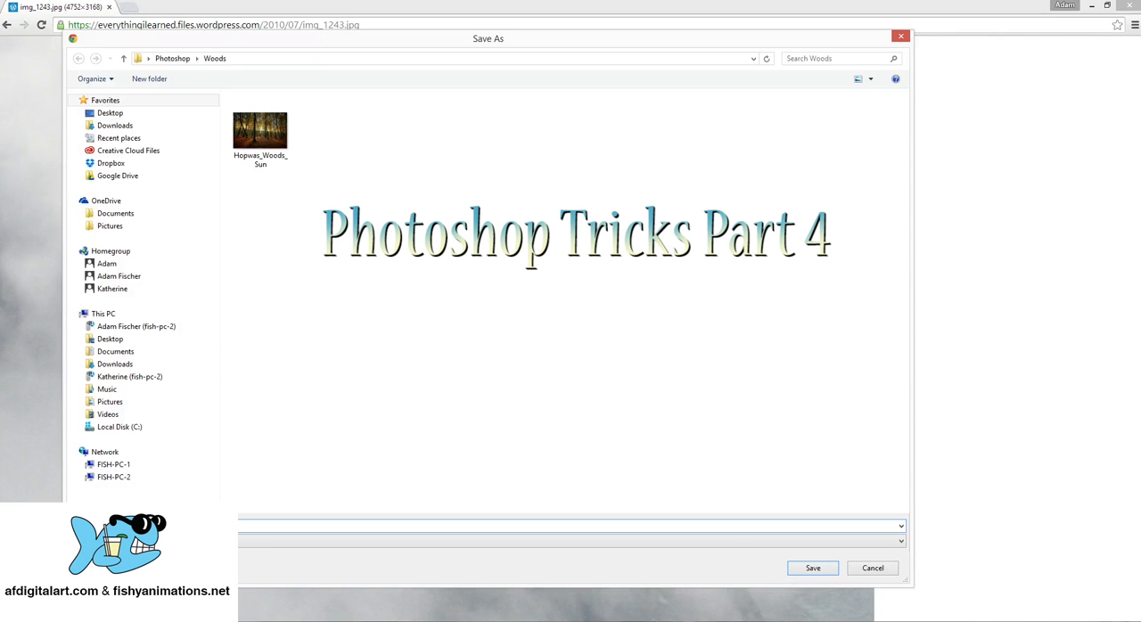
{"action": "key", "text": "Return"}
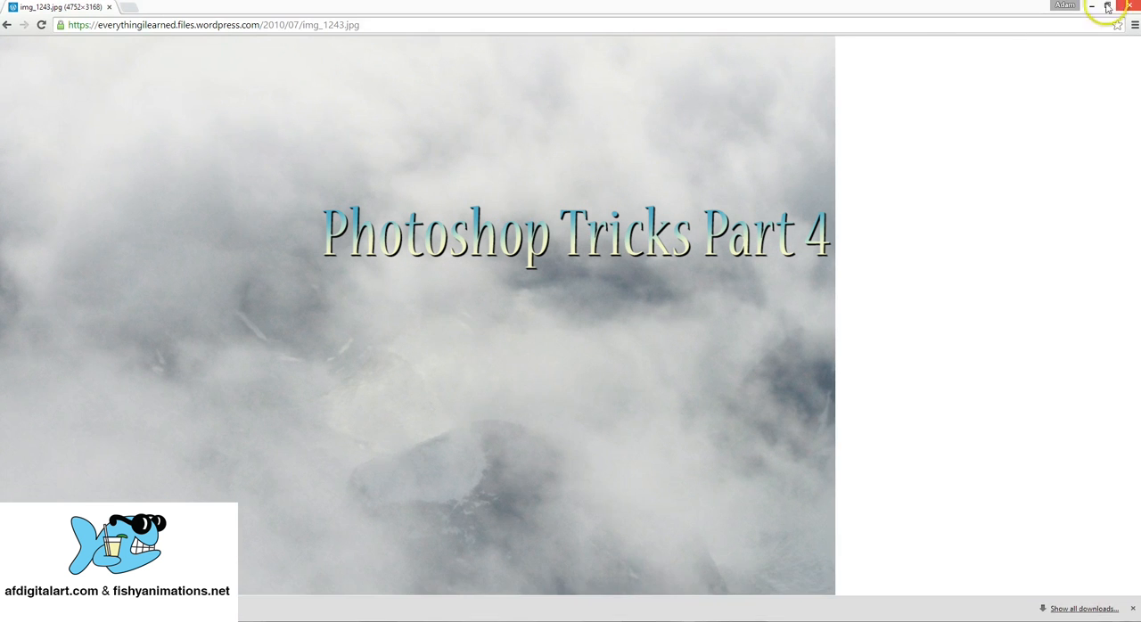
Switch to Photoshop and open the fog image from the Woods folder
{"action": "mouse_move", "coordinate": [1140, 1]}
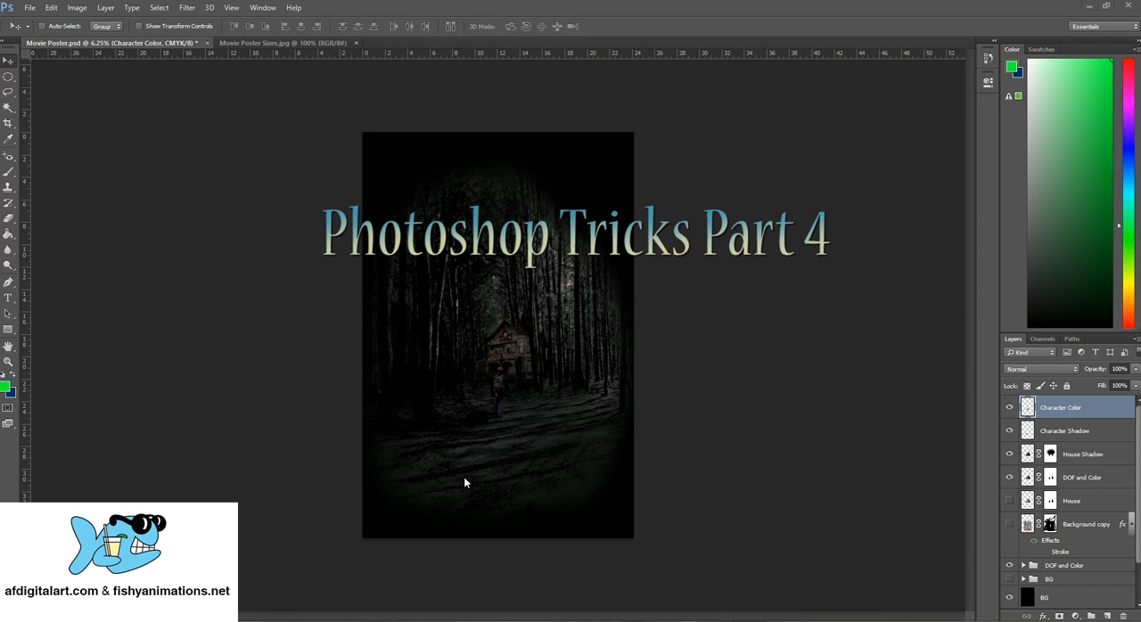
{"action": "left_click", "coordinate": [30, 7]}
{"action": "left_click", "coordinate": [45, 32]}
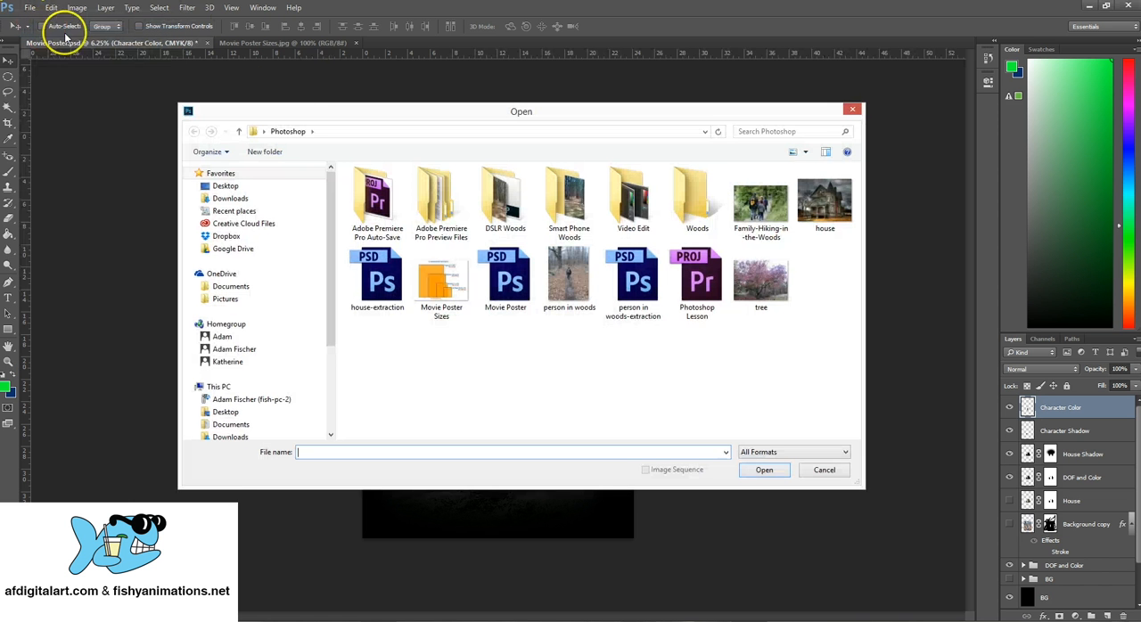
{"action": "left_click_drag", "start_coordinate": [310, 101], "coordinate": [291, 96]}
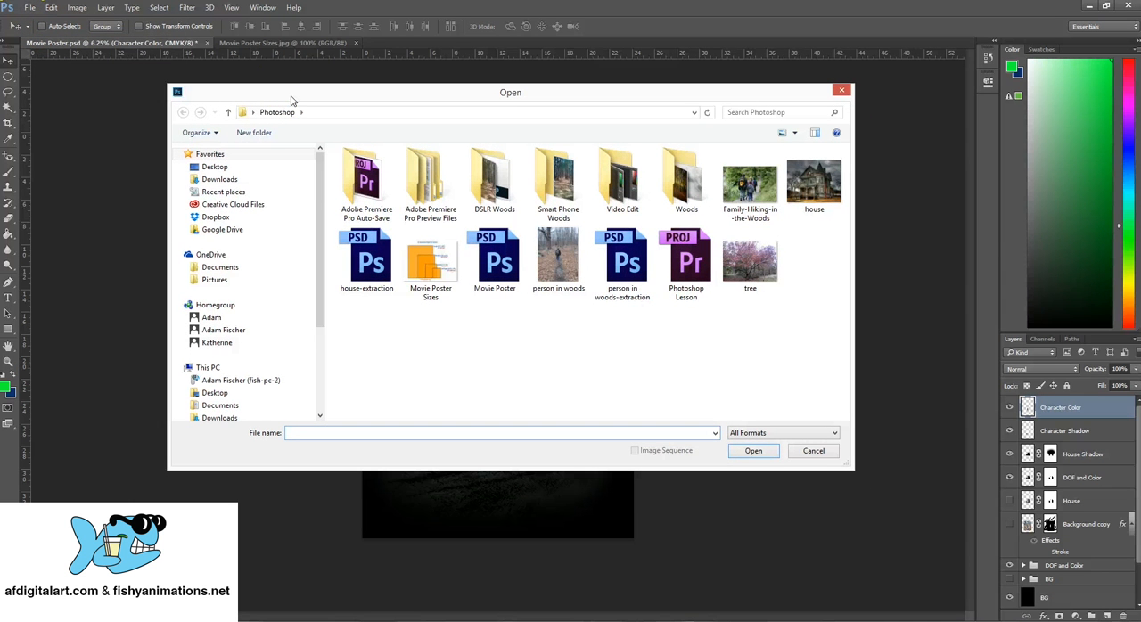
{"action": "left_click", "coordinate": [715, 433]}
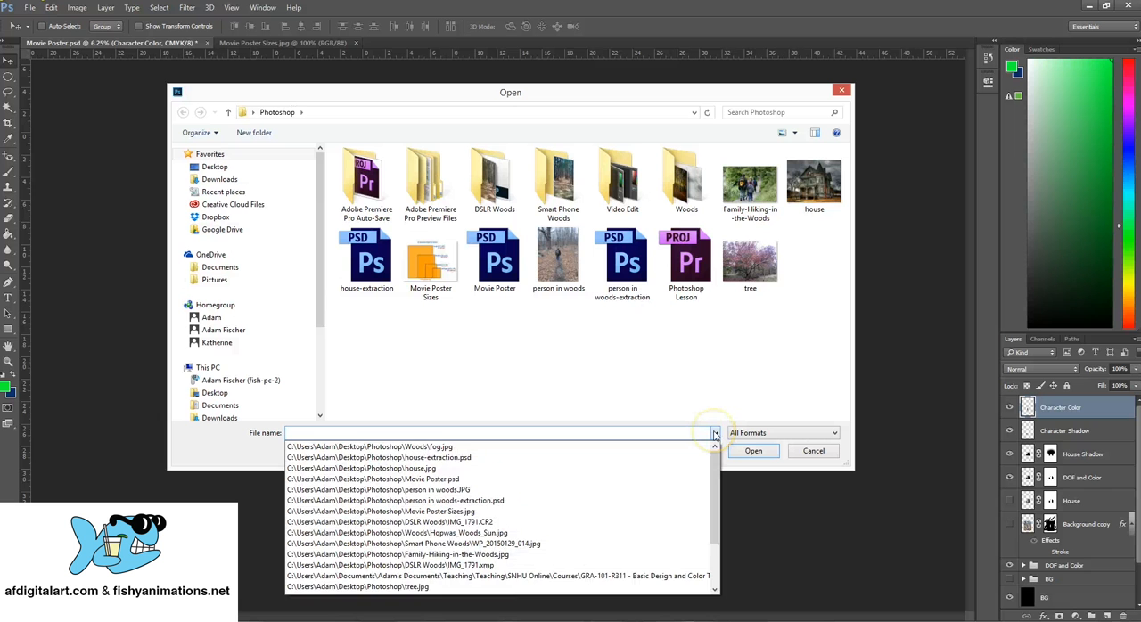
{"action": "left_click", "coordinate": [734, 353]}
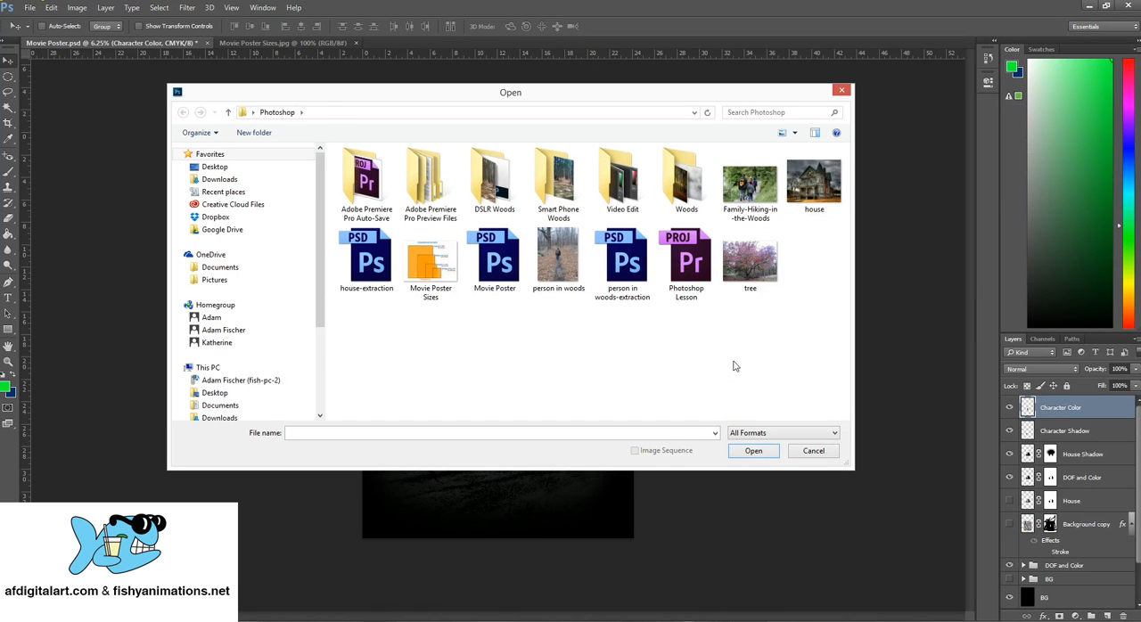
{"action": "double_click", "coordinate": [687, 183]}
{"action": "left_click", "coordinate": [367, 169]}
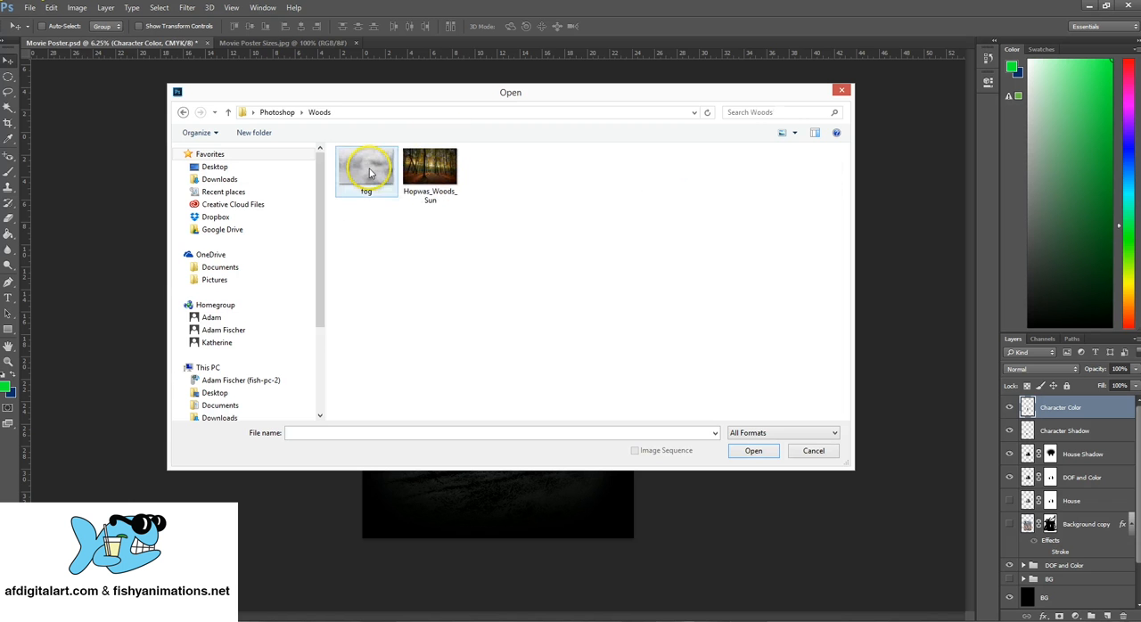
{"action": "double_click", "coordinate": [370, 173]}
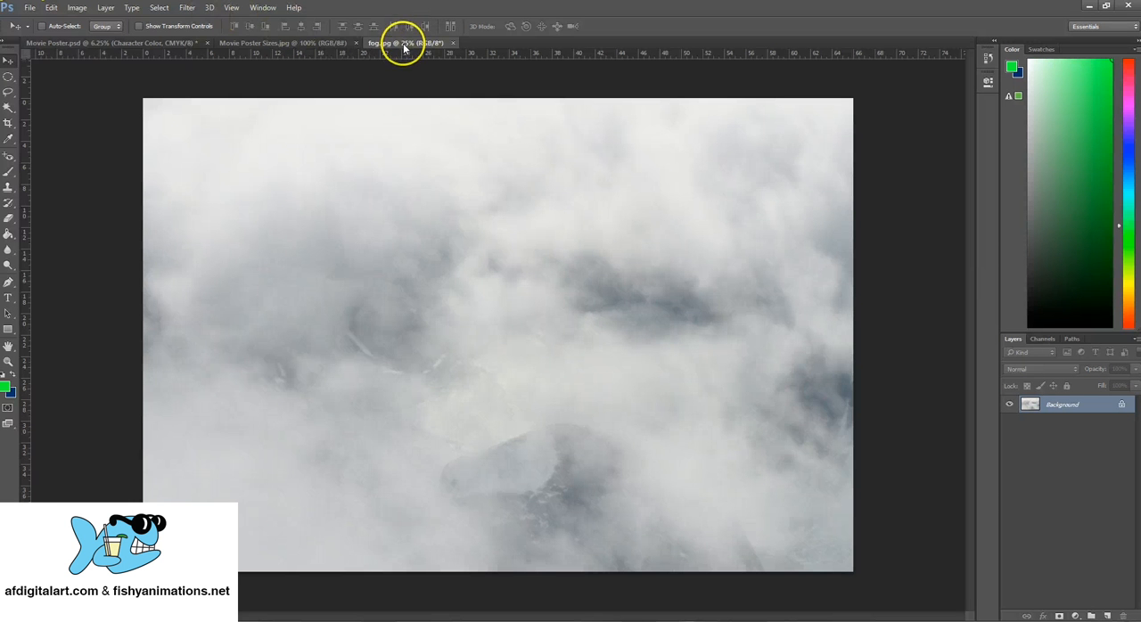
Float the fog image in its own window and copy its Background layer into the Movie Poster document
{"action": "left_click_drag", "start_coordinate": [404, 48], "coordinate": [392, 279]}
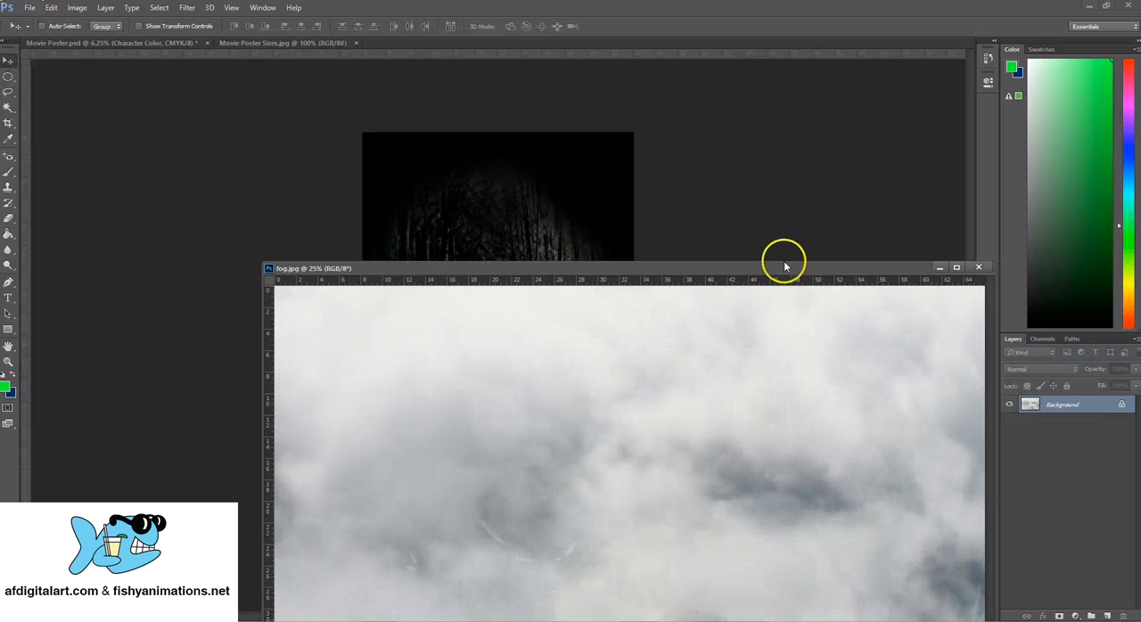
{"action": "left_click_drag", "start_coordinate": [789, 269], "coordinate": [746, 423]}
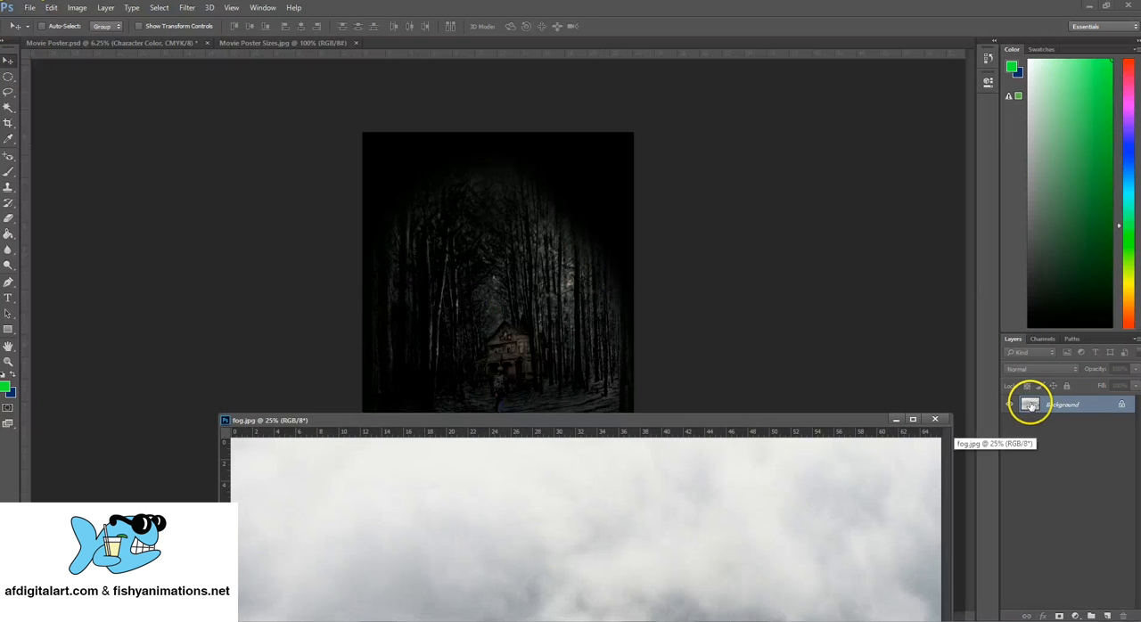
{"action": "left_click_drag", "start_coordinate": [1032, 403], "coordinate": [469, 303]}
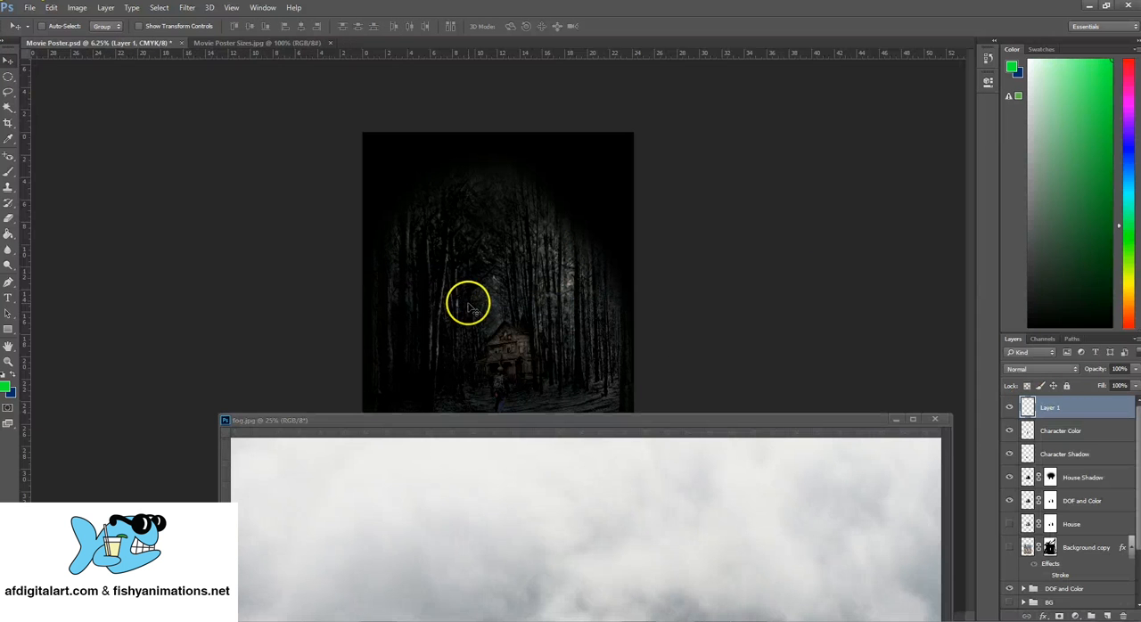
Move the fog layer over the lower middle of the poster in front of the house's base, and close the fog image
{"action": "left_click_drag", "start_coordinate": [556, 304], "coordinate": [509, 395]}
{"action": "left_click", "coordinate": [935, 419]}
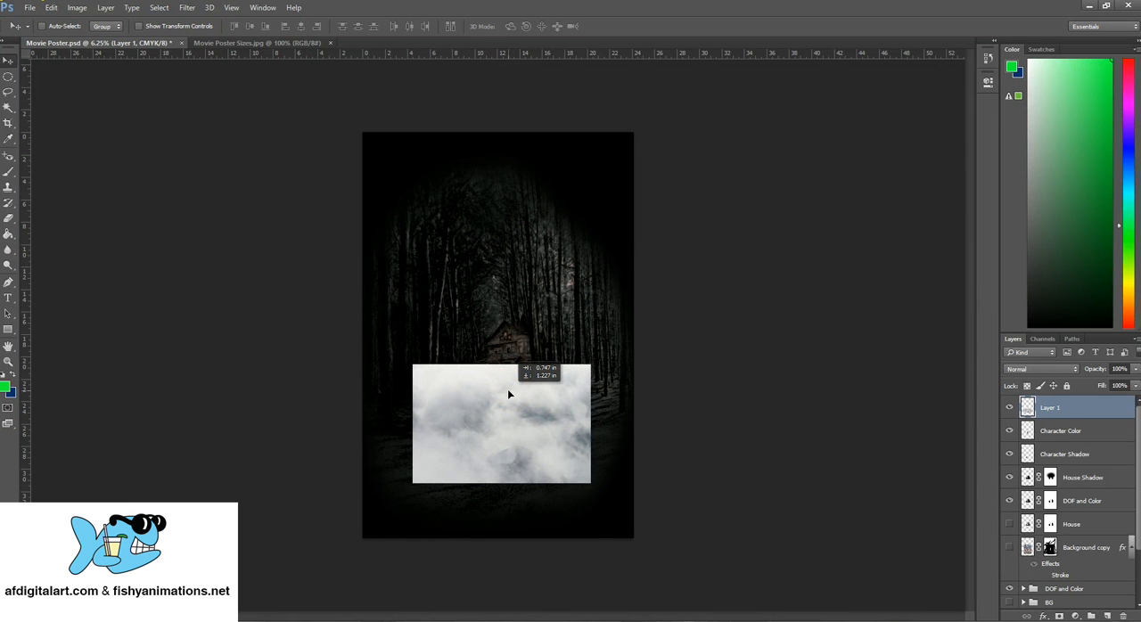
{"action": "left_click_drag", "start_coordinate": [510, 395], "coordinate": [509, 395]}
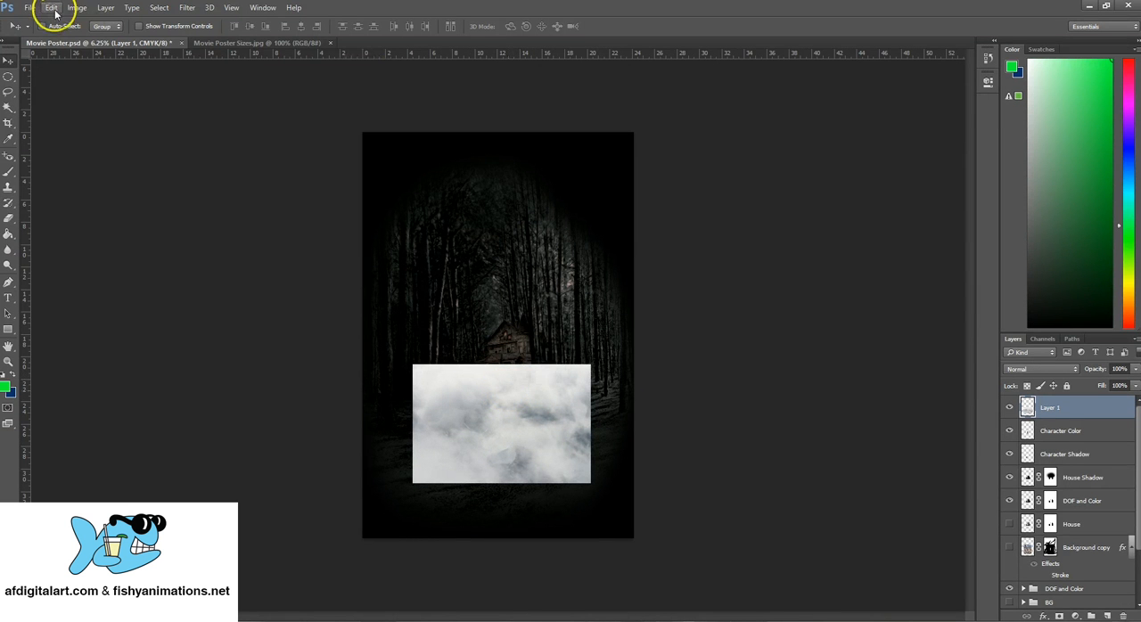
Scale the fog layer proportionally to about 151% so that it spans nearly the full poster width
{"action": "left_click", "coordinate": [52, 8]}
{"action": "mouse_move", "coordinate": [153, 256]}
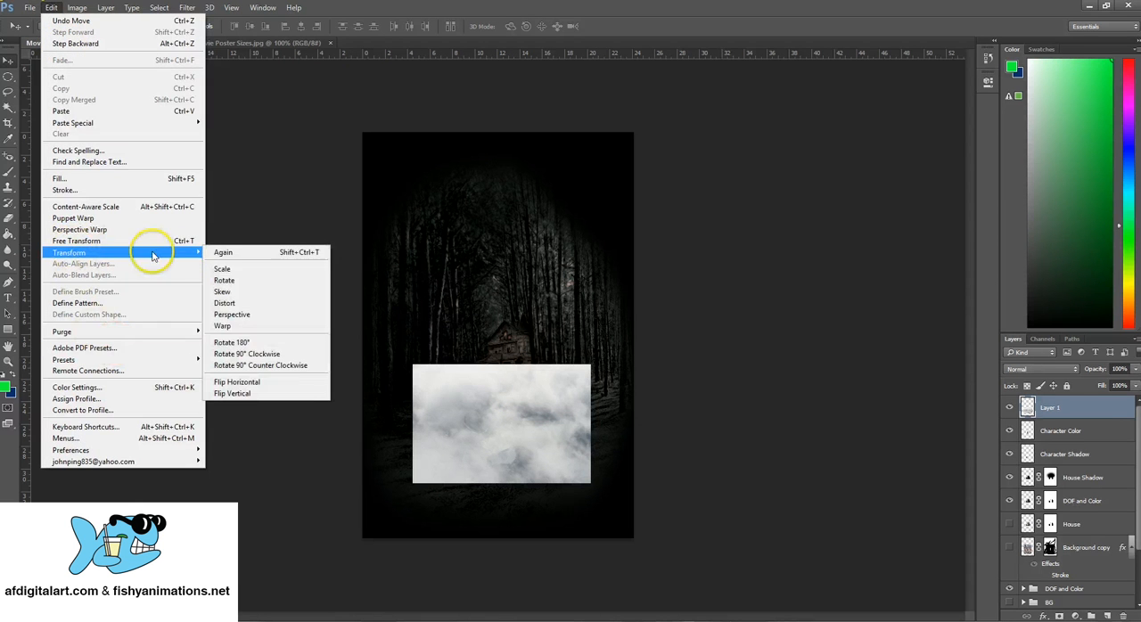
{"action": "left_click", "coordinate": [225, 273]}
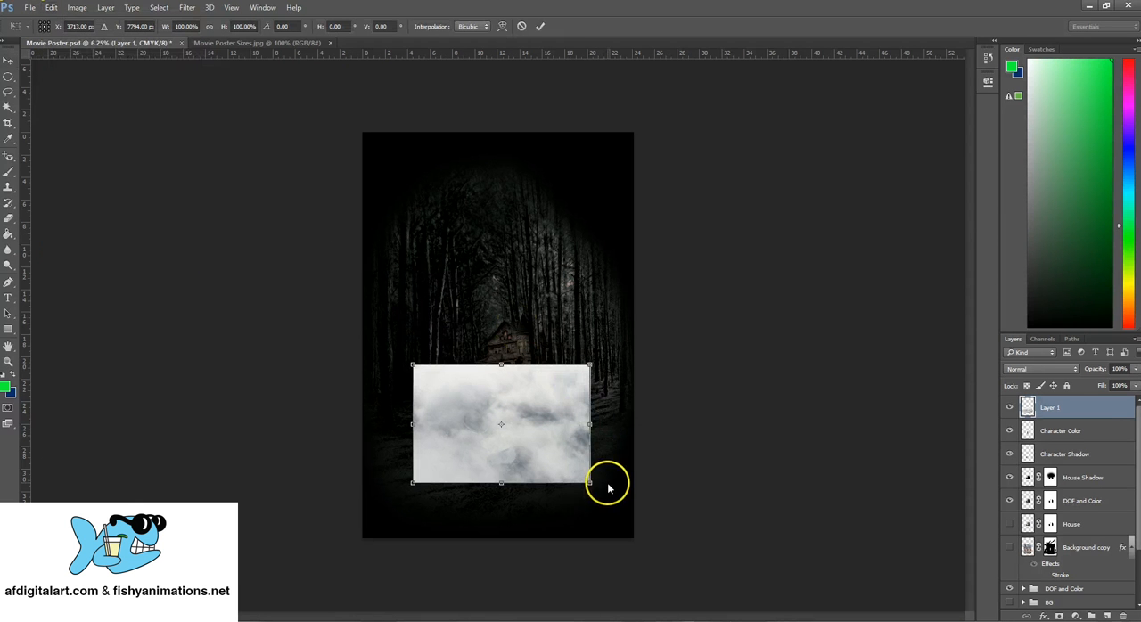
{"action": "left_click_drag", "start_coordinate": [586, 477], "coordinate": [649, 533]}
{"action": "left_click_drag", "start_coordinate": [577, 392], "coordinate": [533, 357]}
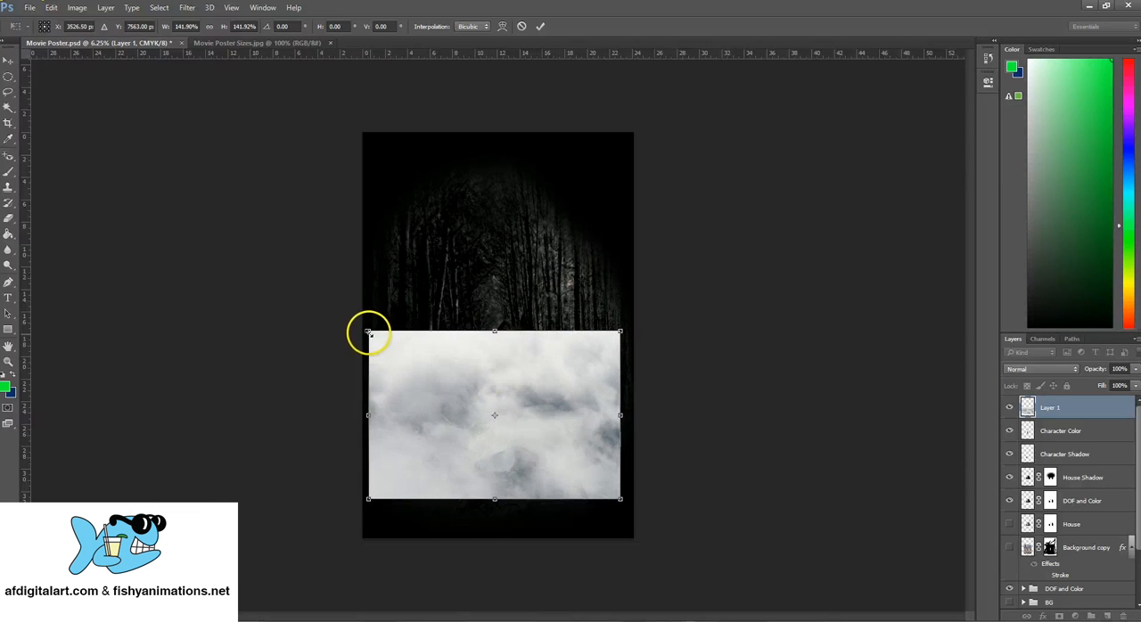
{"action": "left_click_drag", "start_coordinate": [369, 333], "coordinate": [356, 319]}
Enlarge the fog layer to about 168%, centre it across the poster's lower part below the house, and apply the transformation
{"action": "left_click_drag", "start_coordinate": [440, 359], "coordinate": [433, 395]}
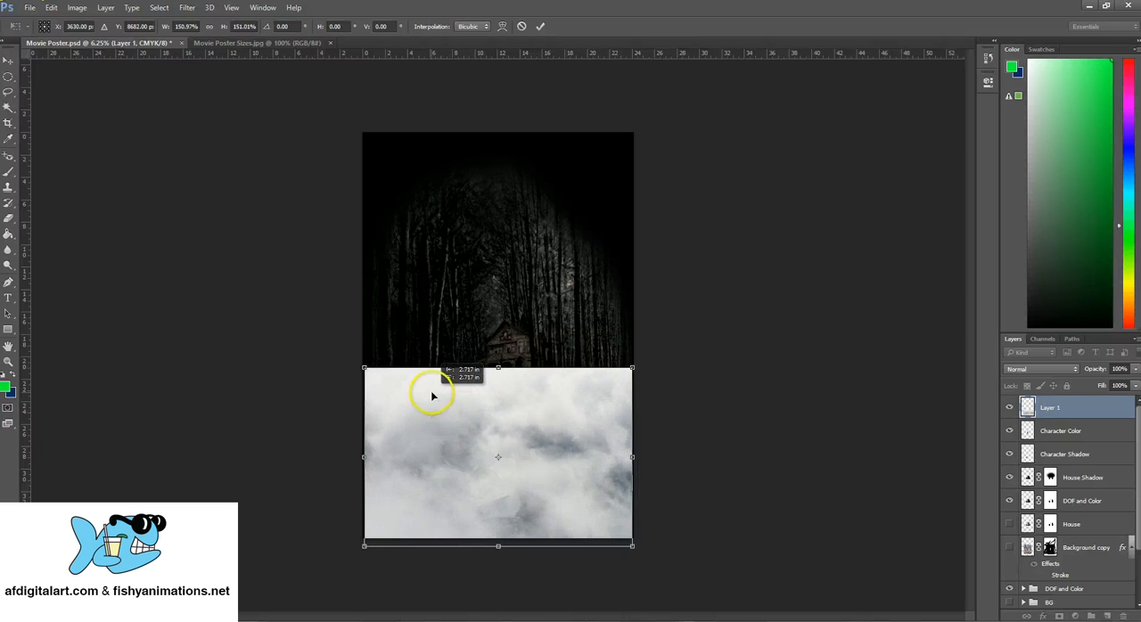
{"action": "mouse_move", "coordinate": [538, 404]}
{"action": "left_mouse_down"}
{"action": "mouse_move", "coordinate": [525, 427]}
{"action": "mouse_move", "coordinate": [537, 399]}
{"action": "mouse_move", "coordinate": [516, 409]}
{"action": "left_mouse_up"}
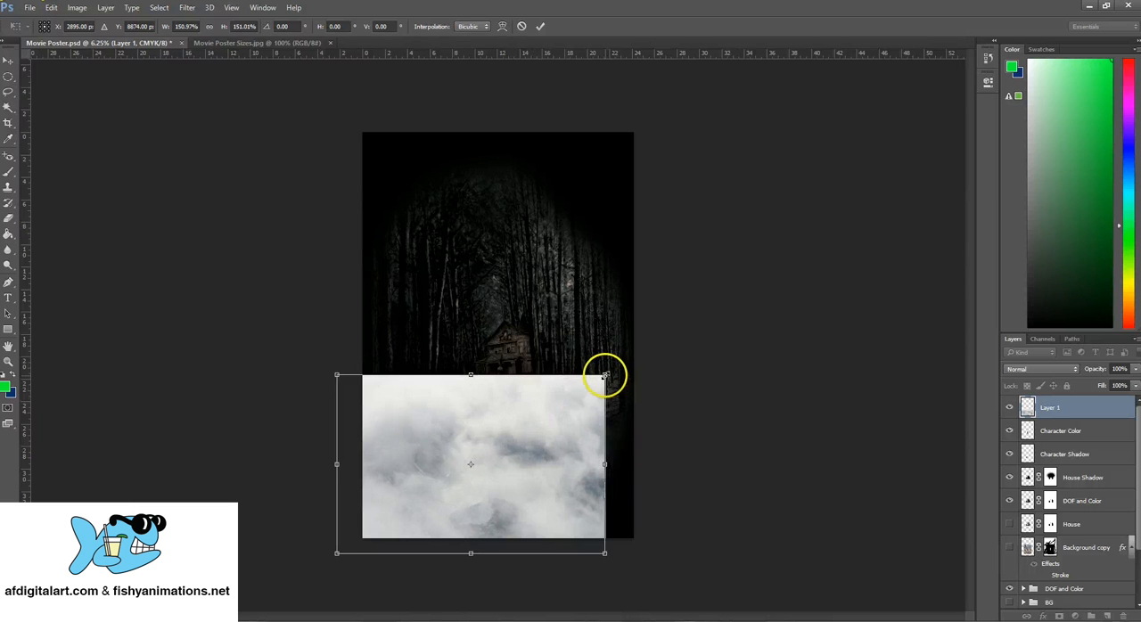
{"action": "left_click_drag", "start_coordinate": [607, 374], "coordinate": [637, 365]}
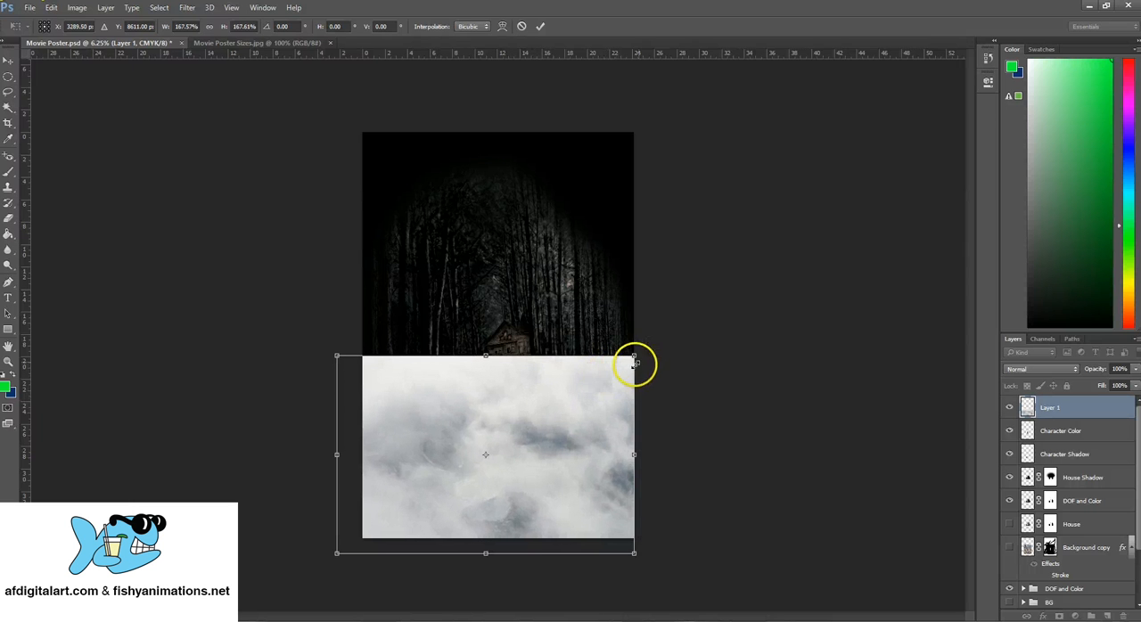
{"action": "left_click_drag", "start_coordinate": [557, 383], "coordinate": [558, 383]}
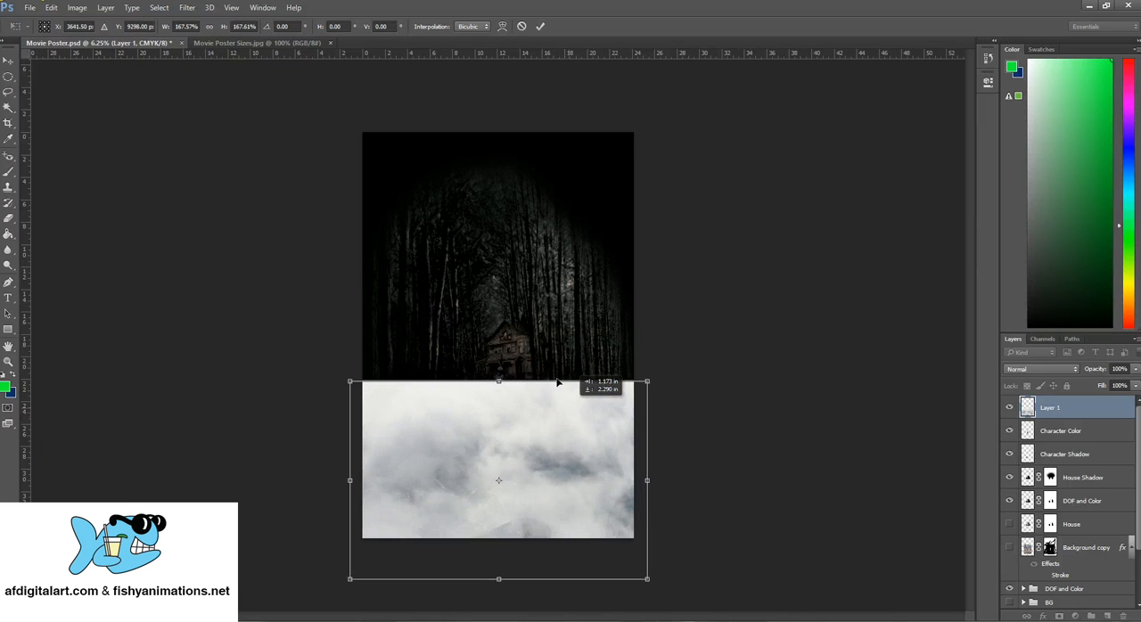
{"action": "left_click", "coordinate": [9, 59]}
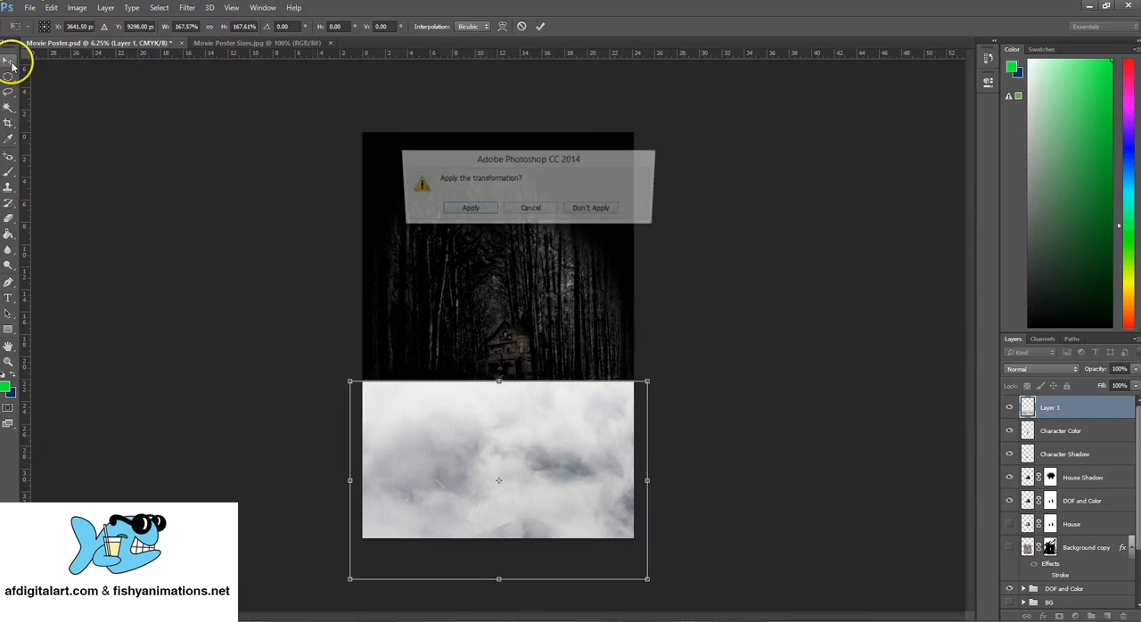
{"action": "left_click", "coordinate": [467, 210]}
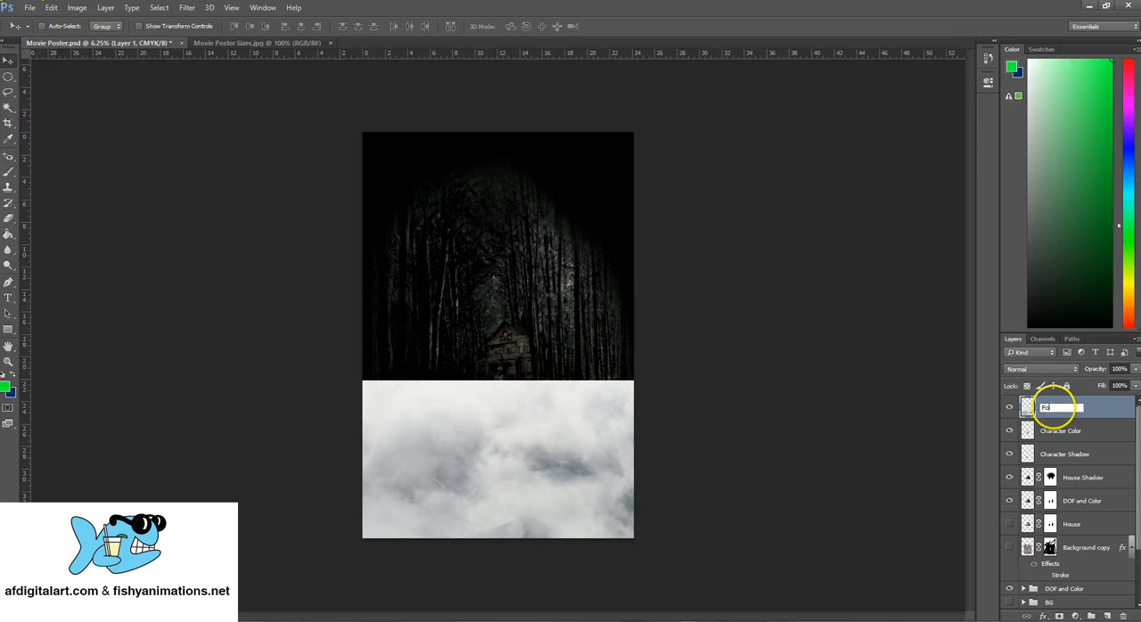
Rename the new layer Fog and shift it slightly lower on the poster
{"action": "type", "text": "g"}
{"action": "key", "text": "Return"}
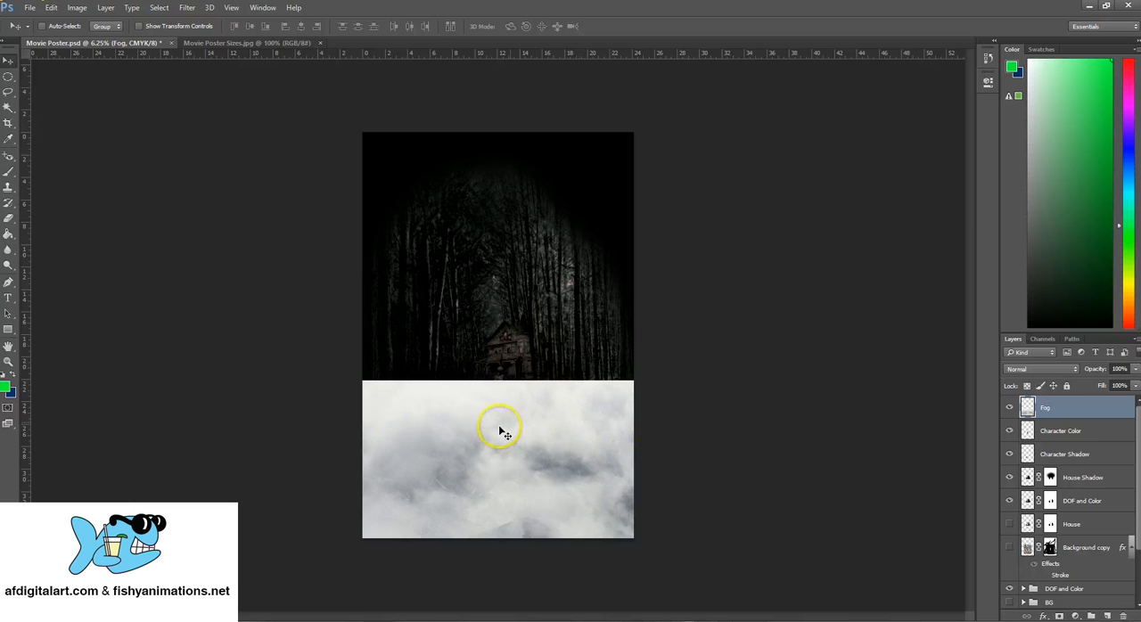
{"action": "left_click_drag", "start_coordinate": [502, 428], "coordinate": [567, 435]}
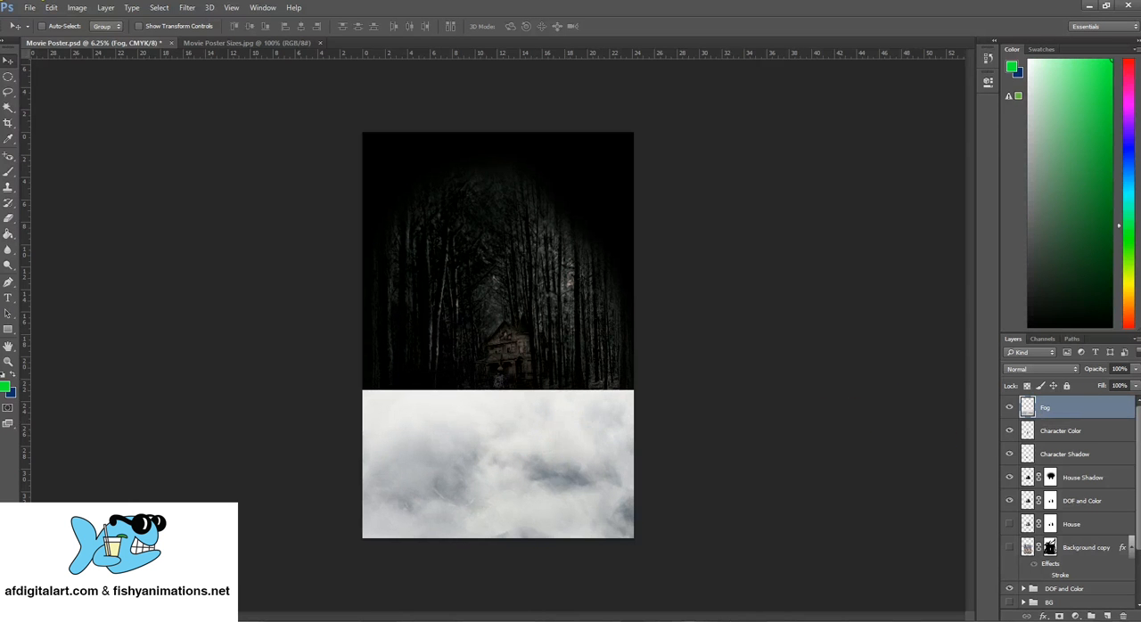
Soften the fog's hard upper edge using the Eraser with a 2558 px brush at 0% hardness
{"action": "right_click", "coordinate": [9, 223]}
{"action": "left_click", "coordinate": [53, 217]}
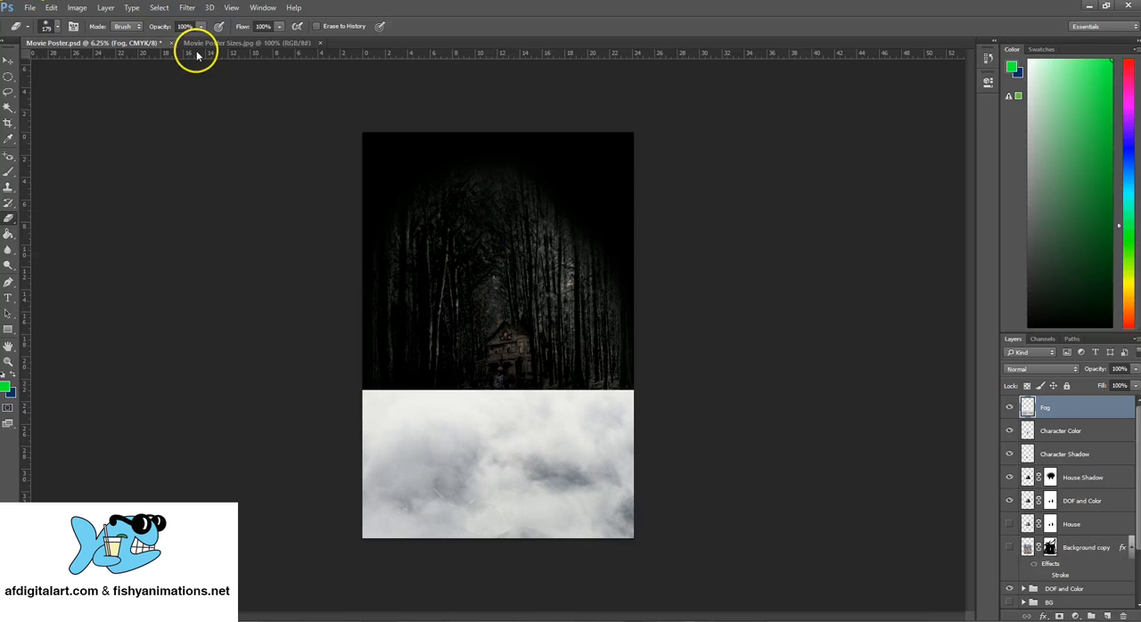
{"action": "left_click", "coordinate": [52, 26]}
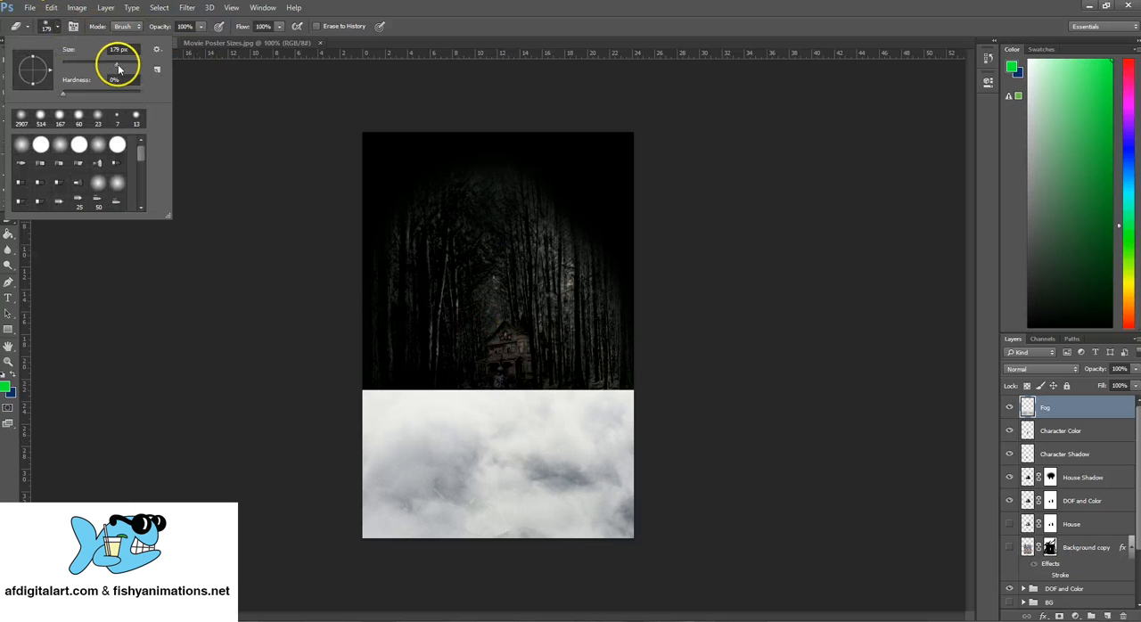
{"action": "left_click_drag", "start_coordinate": [119, 70], "coordinate": [120, 70]}
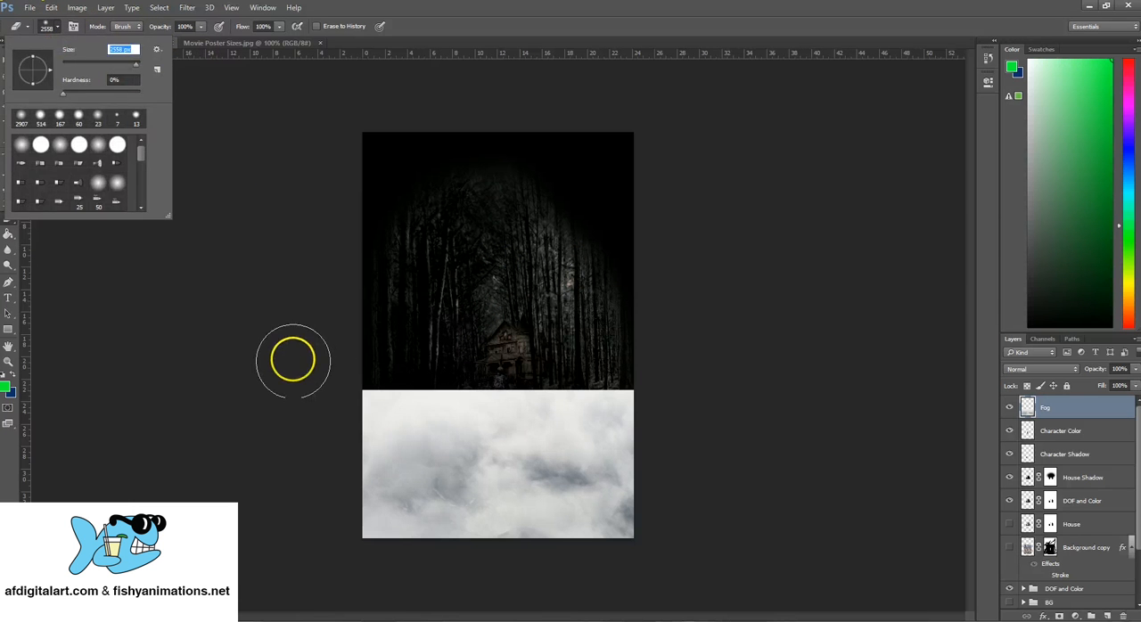
{"action": "mouse_move", "coordinate": [292, 361]}
{"action": "left_mouse_down"}
{"action": "mouse_move", "coordinate": [539, 389]}
{"action": "mouse_move", "coordinate": [635, 386]}
{"action": "left_mouse_up"}
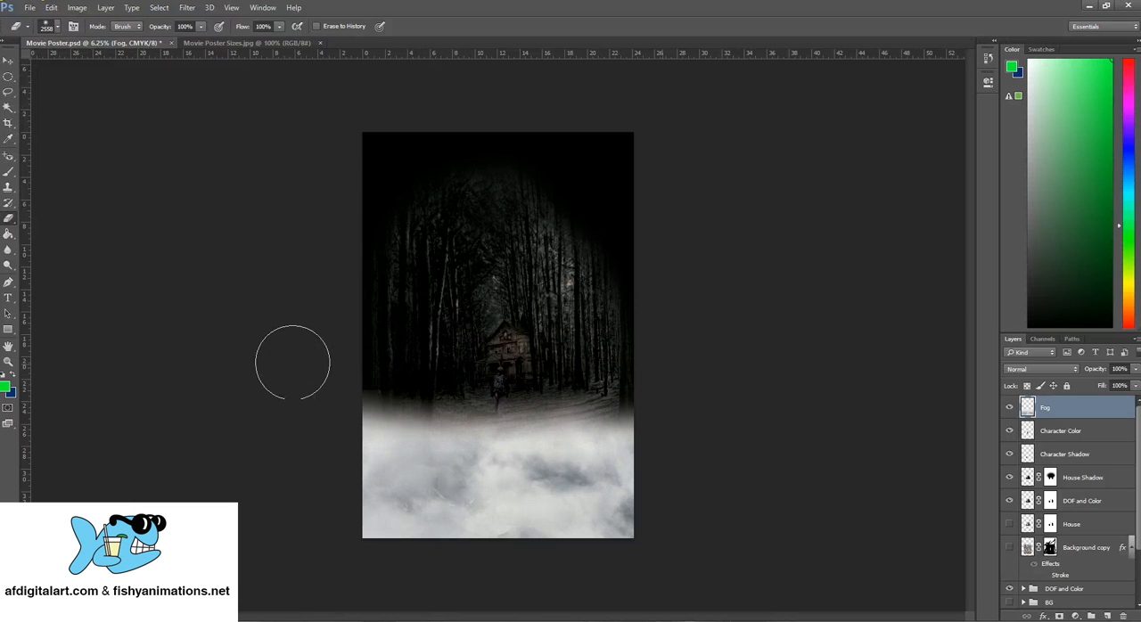
{"action": "mouse_move", "coordinate": [398, 384]}
{"action": "left_mouse_down"}
{"action": "mouse_move", "coordinate": [344, 379]}
{"action": "mouse_move", "coordinate": [576, 324]}
{"action": "mouse_move", "coordinate": [454, 402]}
{"action": "mouse_move", "coordinate": [565, 400]}
{"action": "mouse_move", "coordinate": [551, 354]}
{"action": "mouse_move", "coordinate": [374, 349]}
{"action": "mouse_move", "coordinate": [490, 280]}
{"action": "mouse_move", "coordinate": [434, 464]}
{"action": "mouse_move", "coordinate": [613, 486]}
{"action": "mouse_move", "coordinate": [581, 474]}
{"action": "mouse_move", "coordinate": [430, 244]}
{"action": "left_mouse_up"}
{"action": "left_click", "coordinate": [7, 60]}
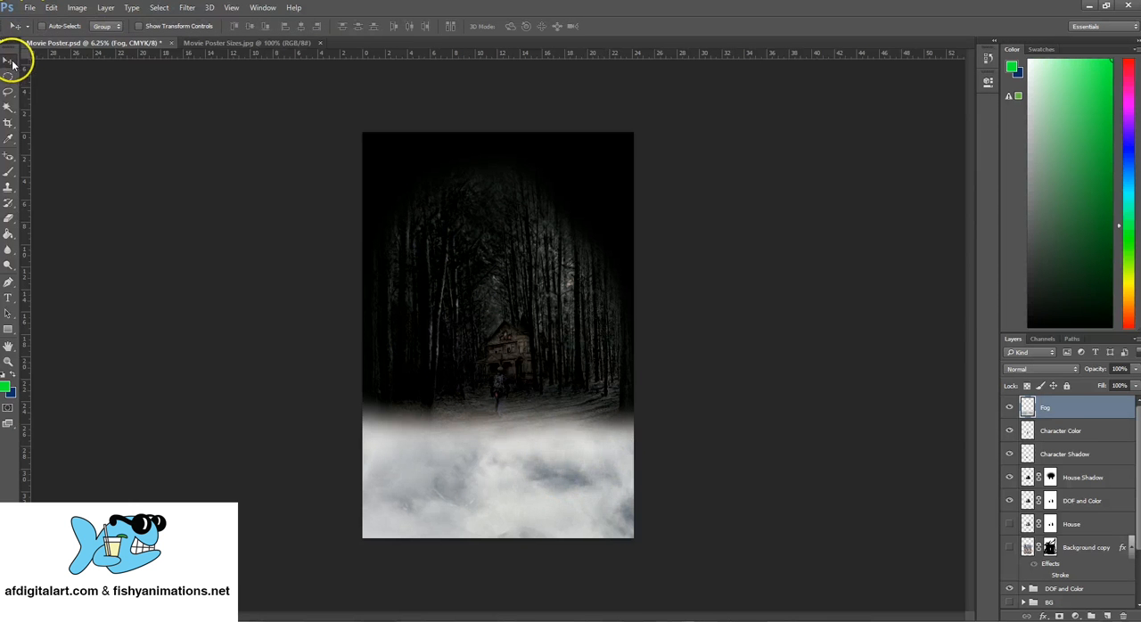
Try out the Fog layer's blend modes one after another, from Dissolve and Darken through Difference, Divide and Luminosity, plus Soft Light
{"action": "left_click", "coordinate": [1028, 373]}
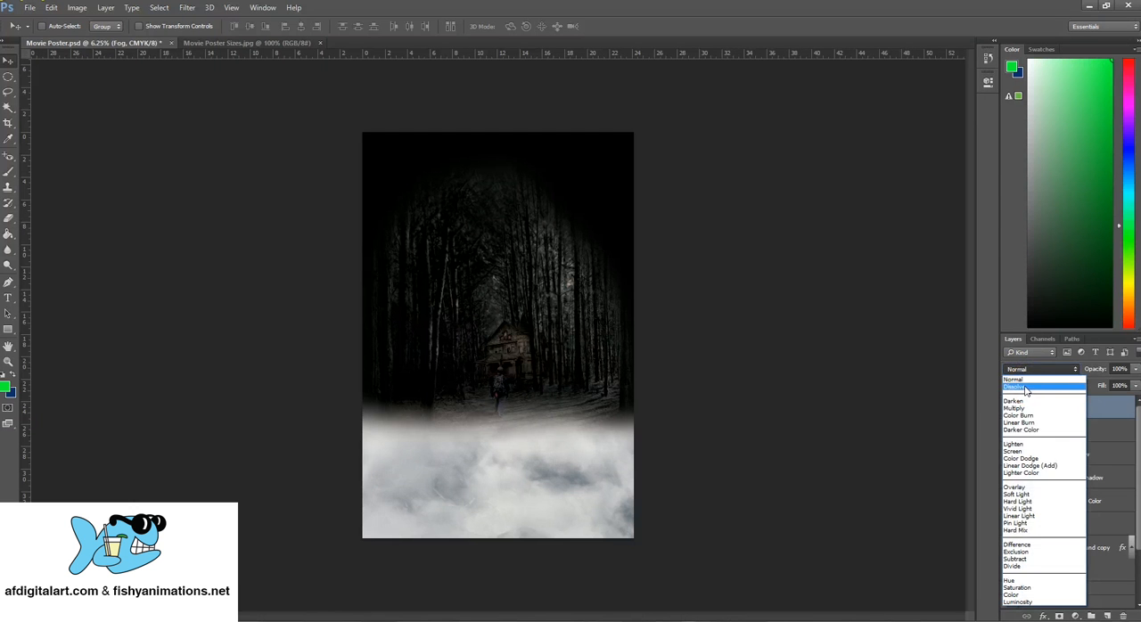
{"action": "left_click", "coordinate": [1026, 387]}
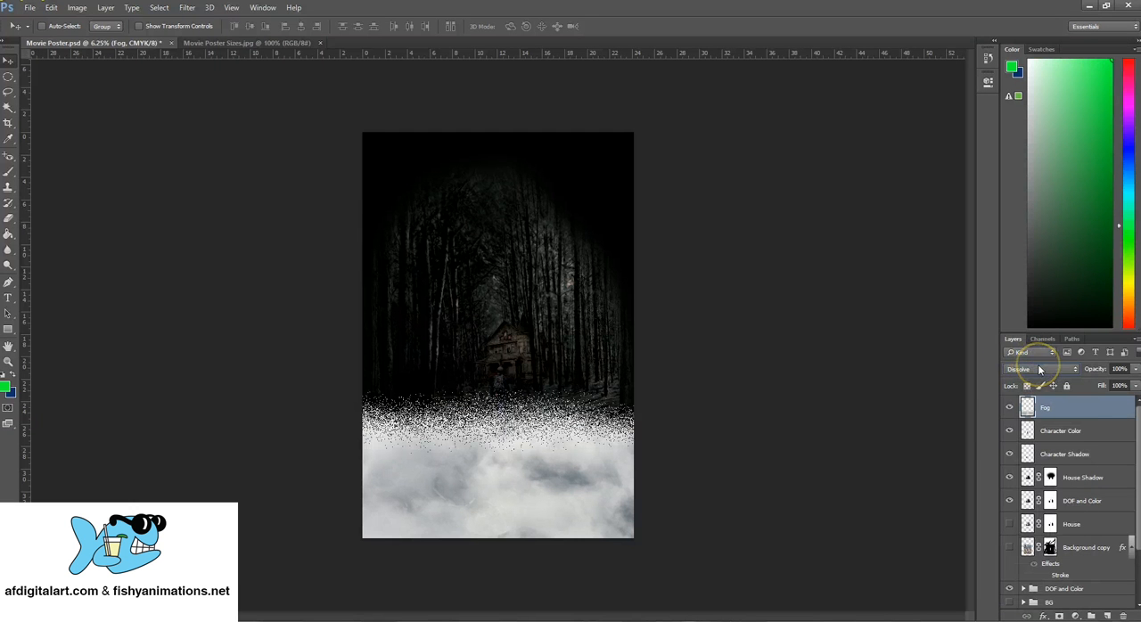
{"action": "left_click", "coordinate": [1032, 371]}
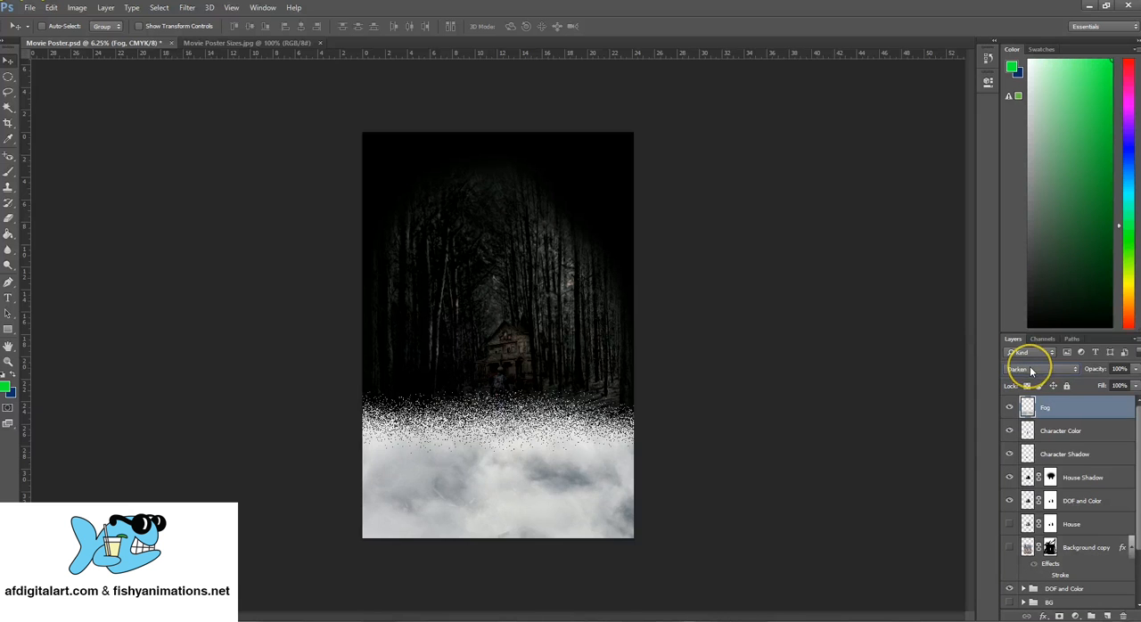
{"action": "scroll", "coordinate": [1032, 371], "scroll_direction": "down", "scroll_amount": 5}
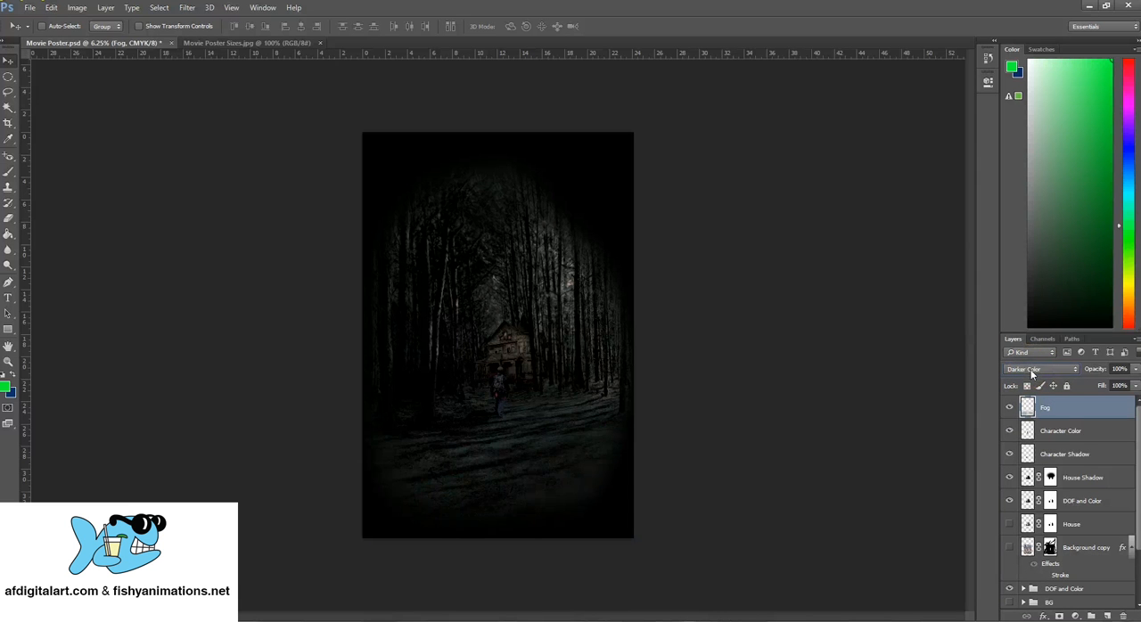
{"action": "scroll", "coordinate": [1032, 374], "scroll_direction": "down", "scroll_amount": 3}
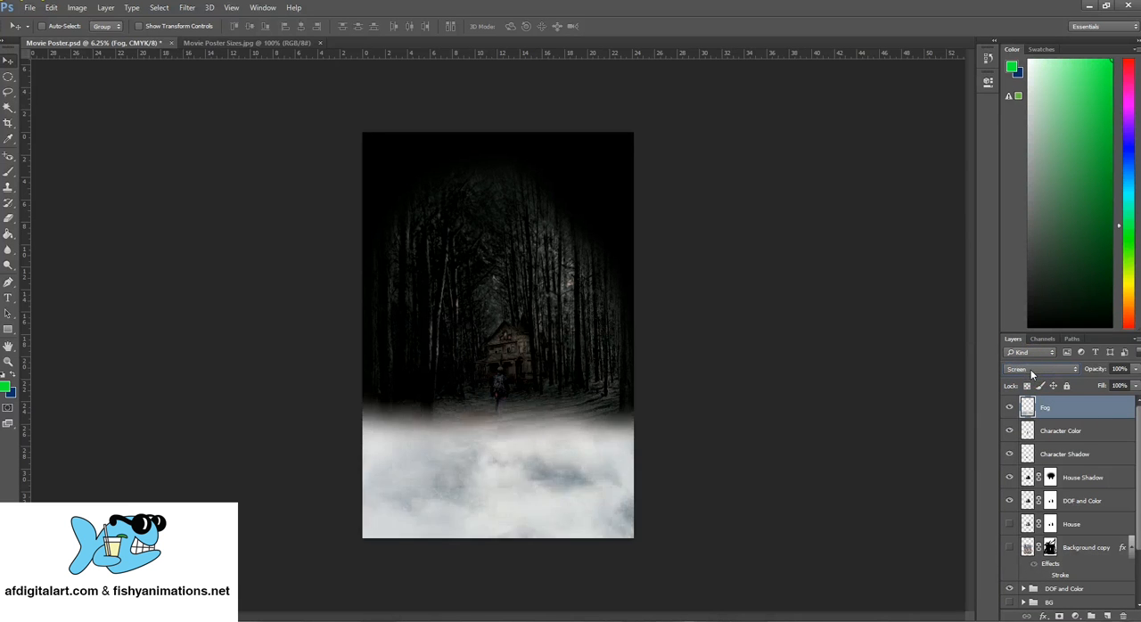
{"action": "scroll", "coordinate": [1033, 375], "scroll_direction": "down", "scroll_amount": 2}
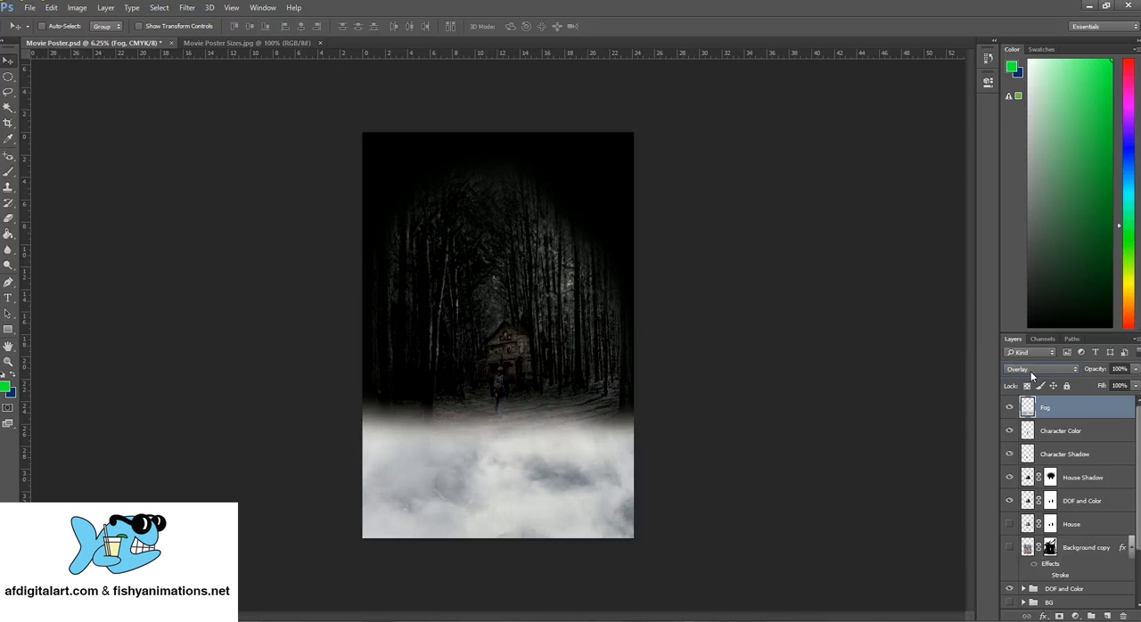
{"action": "scroll", "coordinate": [1031, 371], "scroll_direction": "down", "scroll_amount": 1}
{"action": "scroll", "coordinate": [1031, 375], "scroll_direction": "down", "scroll_amount": 2}
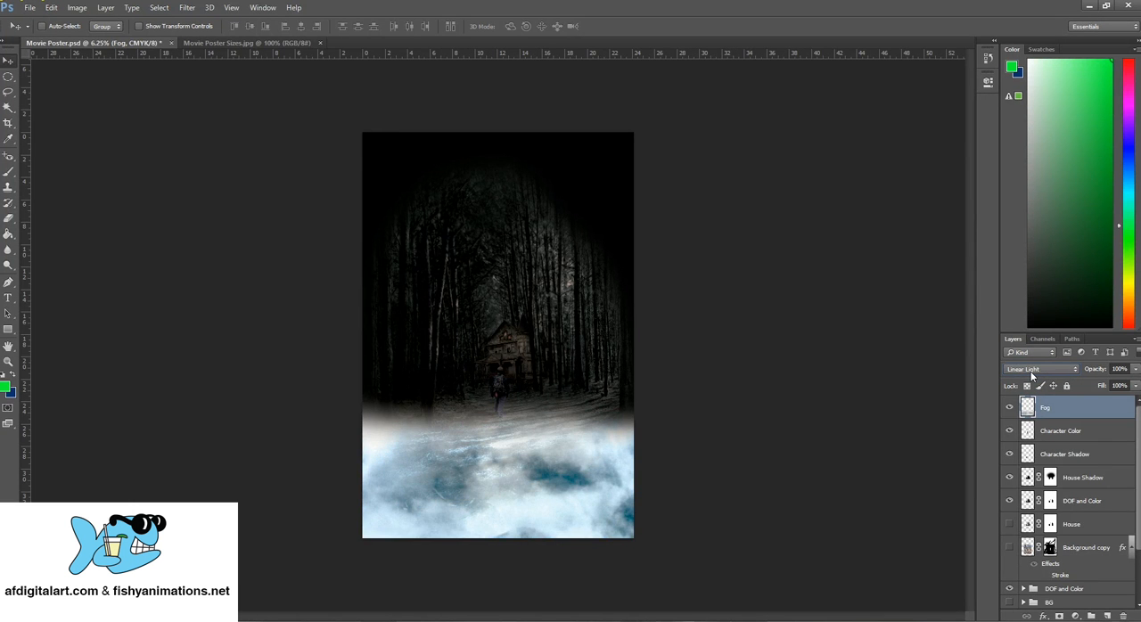
{"action": "scroll", "coordinate": [1033, 376], "scroll_direction": "down", "scroll_amount": 1}
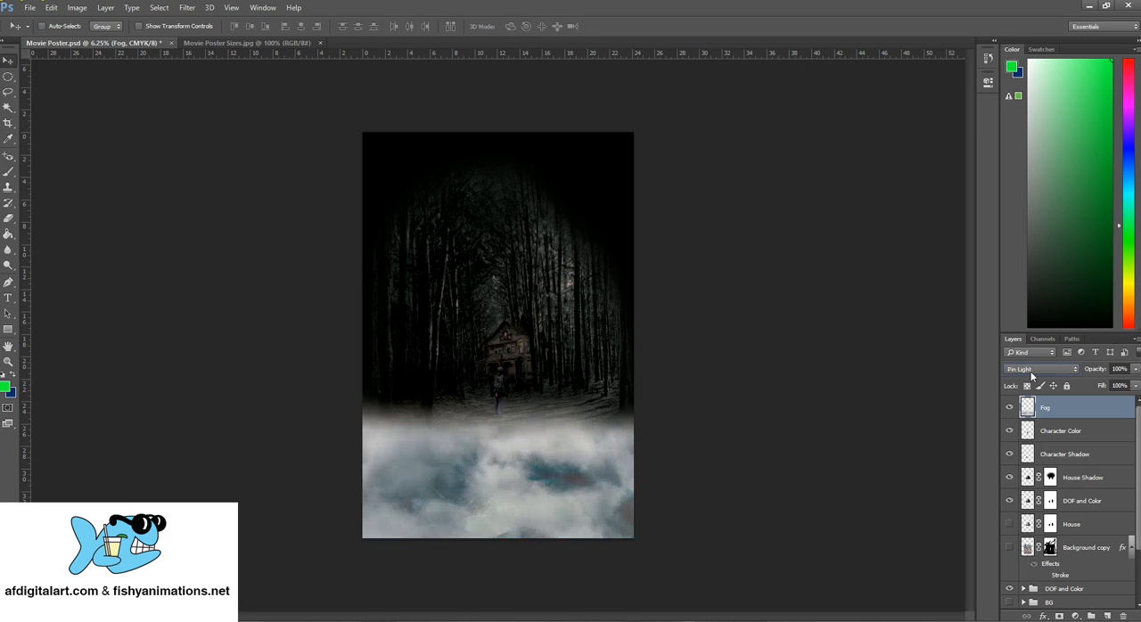
{"action": "scroll", "coordinate": [1032, 375], "scroll_direction": "down", "scroll_amount": 2}
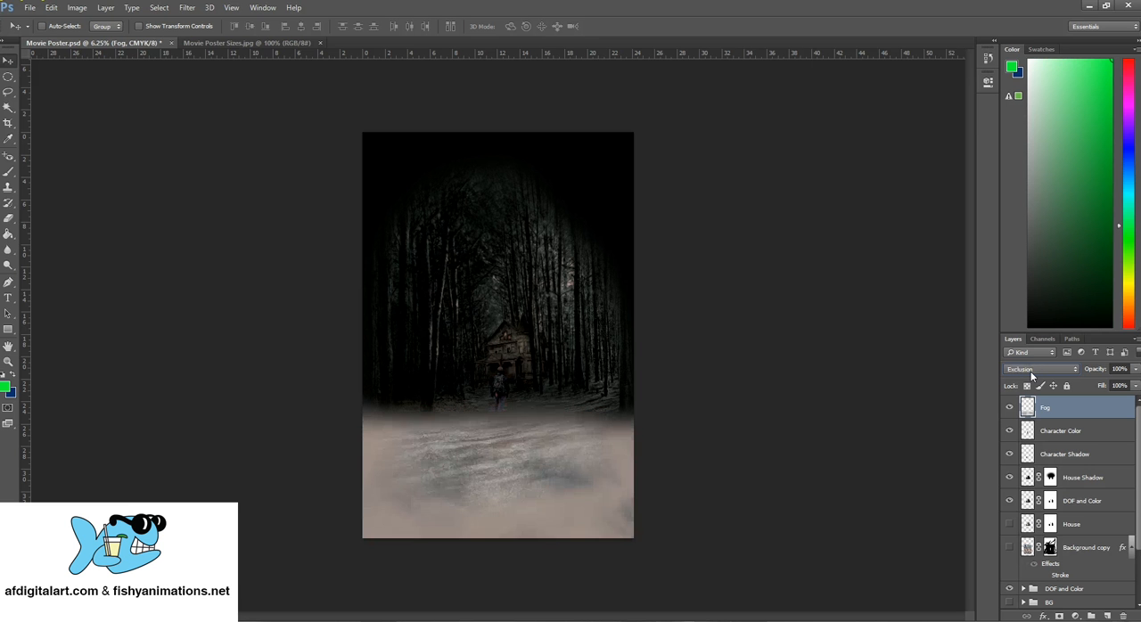
{"action": "scroll", "coordinate": [1031, 373], "scroll_direction": "up", "scroll_amount": 1}
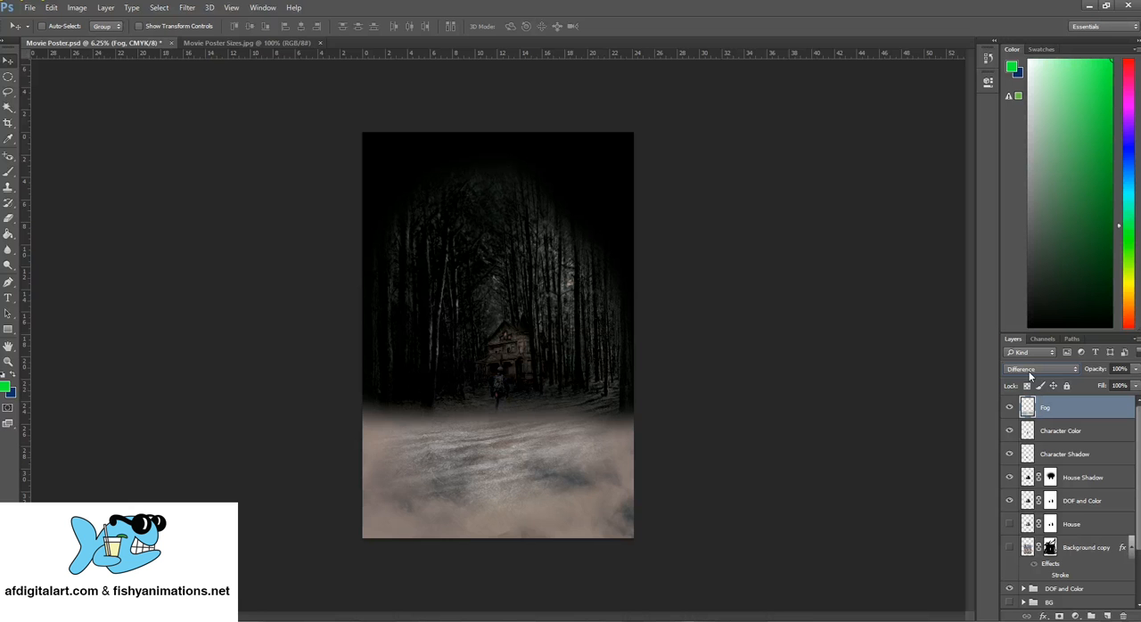
{"action": "scroll", "coordinate": [1030, 375], "scroll_direction": "down", "scroll_amount": 7}
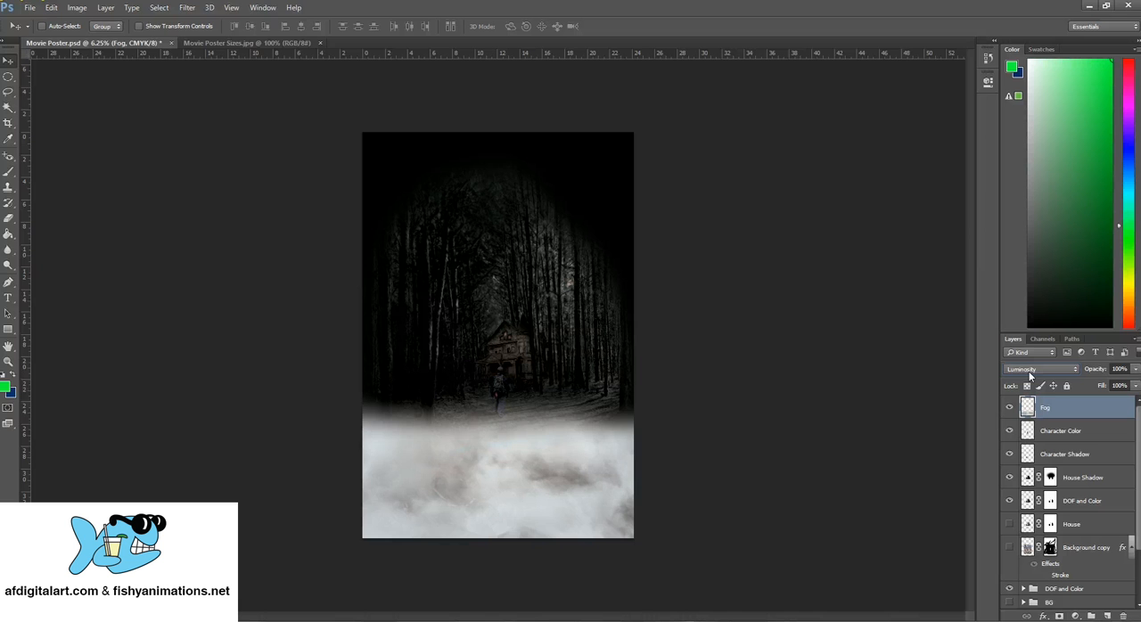
{"action": "scroll", "coordinate": [1038, 369], "scroll_direction": "up", "scroll_amount": 1}
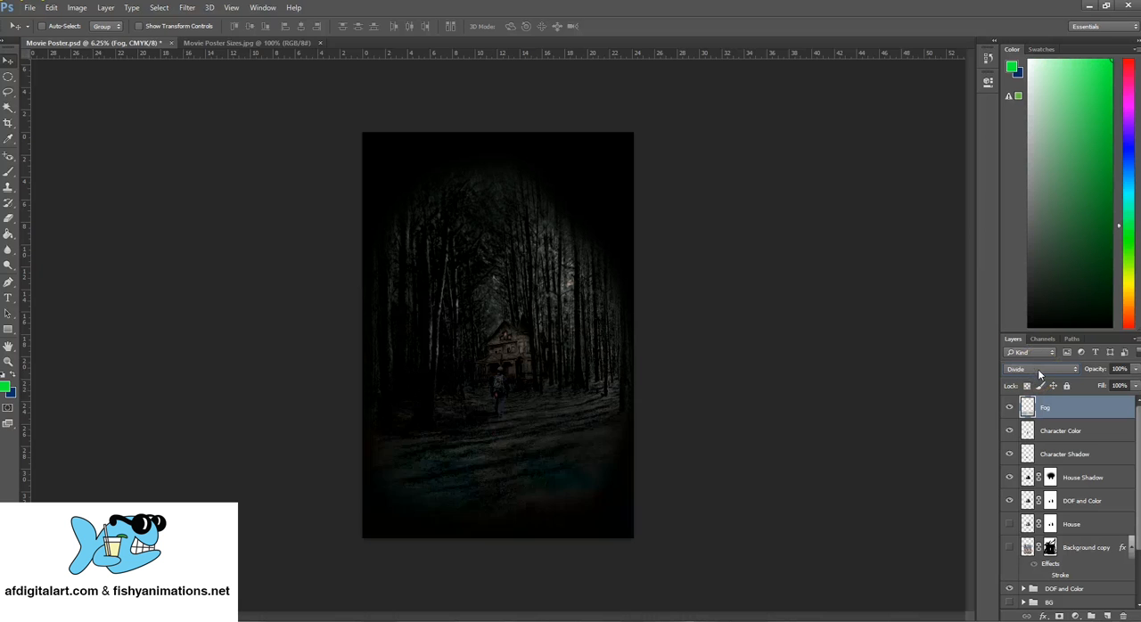
{"action": "scroll", "coordinate": [1038, 369], "scroll_direction": "down", "scroll_amount": 1}
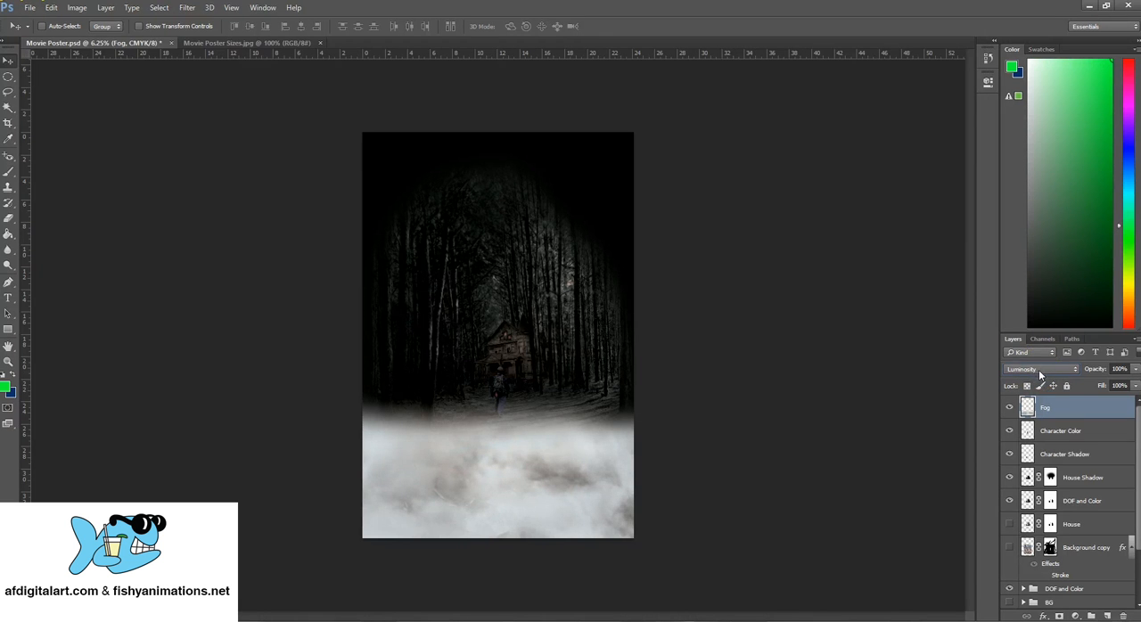
{"action": "left_click", "coordinate": [1039, 370]}
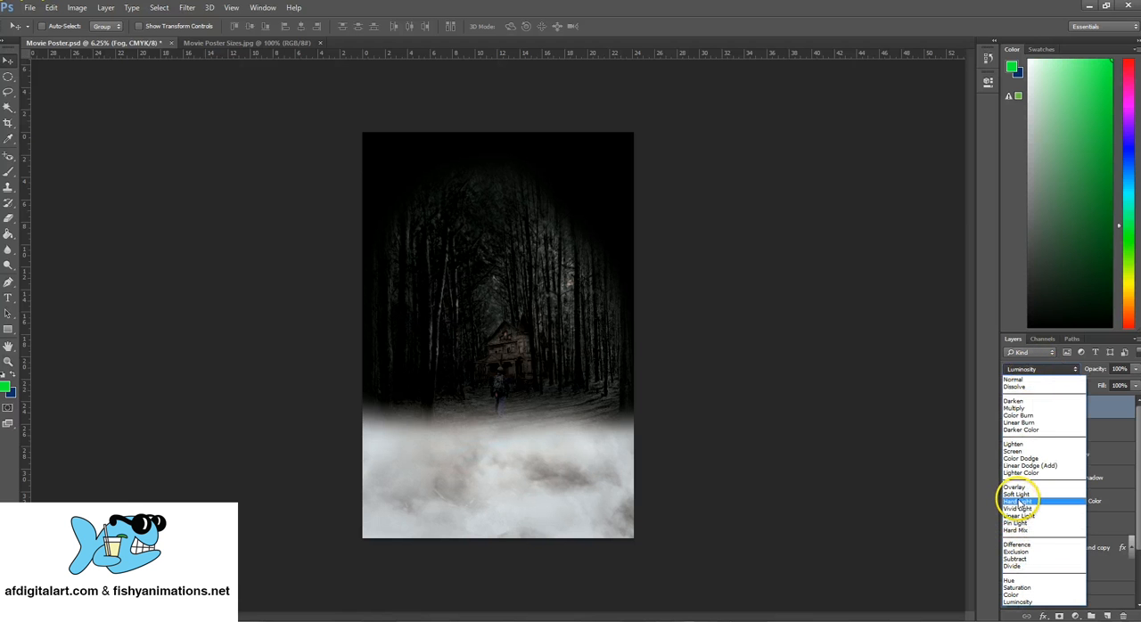
{"action": "left_click", "coordinate": [1016, 495]}
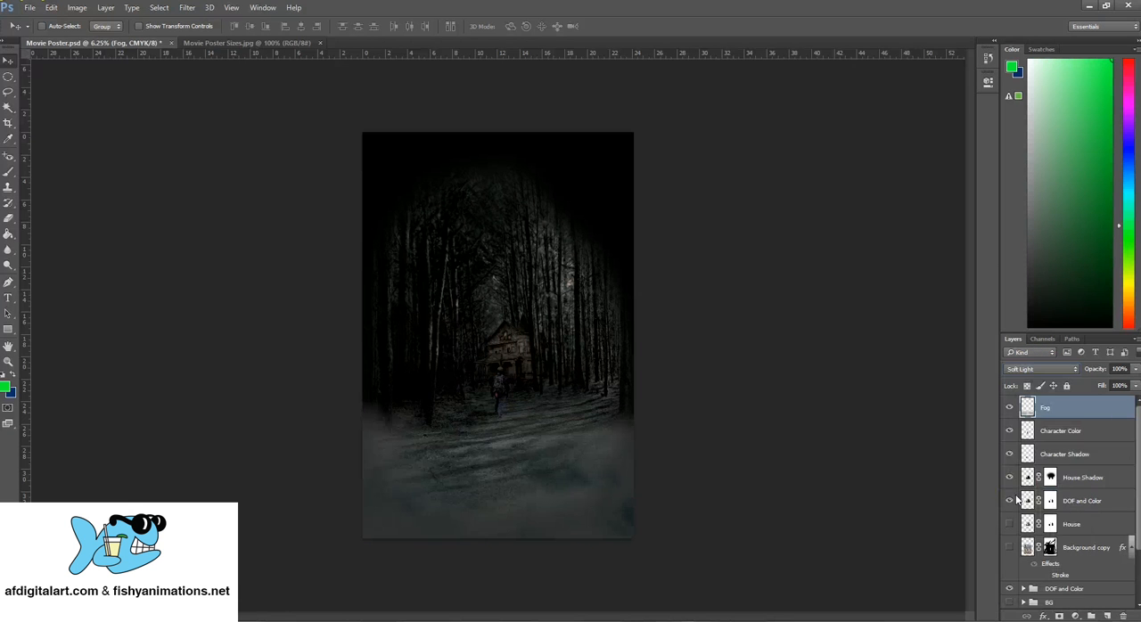
Set the Fog layer's blend mode to Luminosity and lower its opacity to 70%
{"action": "left_click", "coordinate": [1039, 369]}
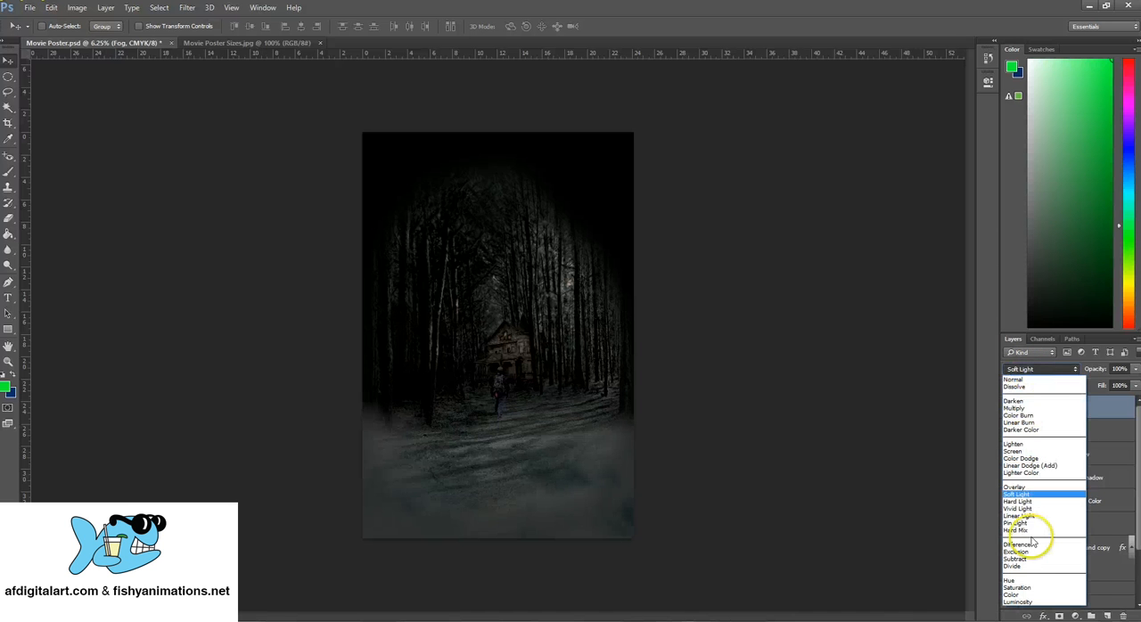
{"action": "left_click", "coordinate": [1020, 600]}
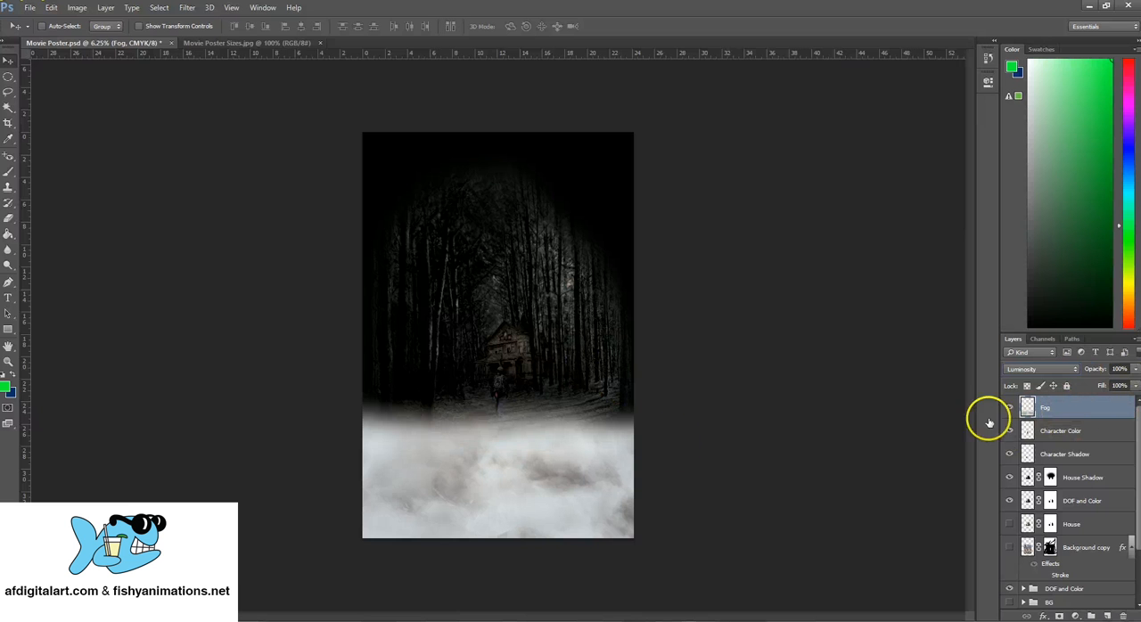
{"action": "left_click", "coordinate": [1136, 370]}
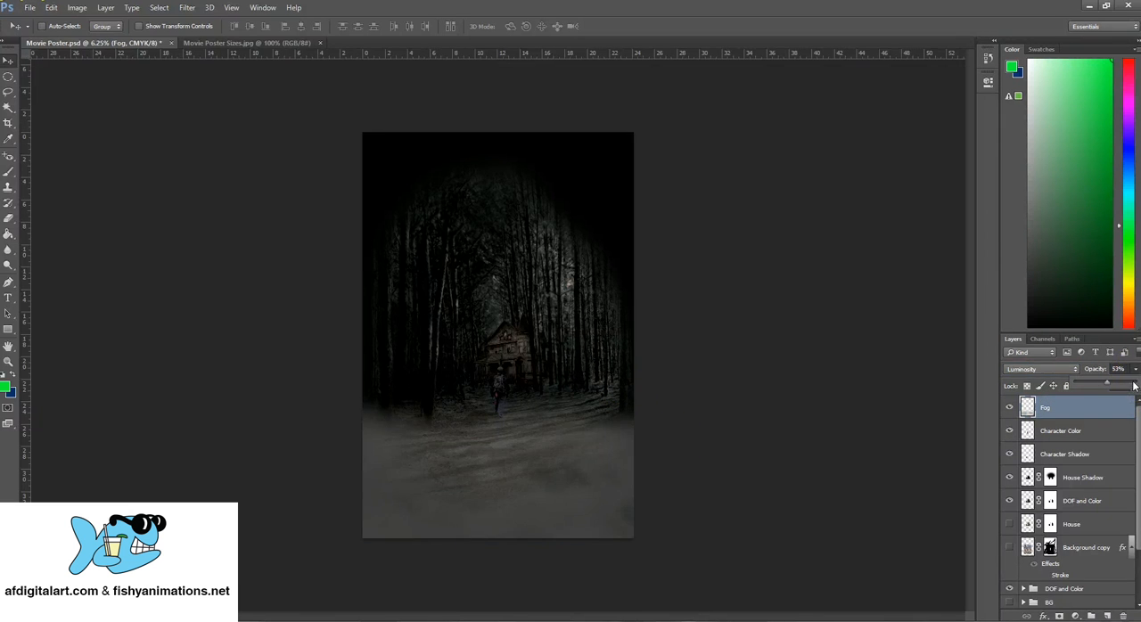
{"action": "left_click_drag", "start_coordinate": [1114, 383], "coordinate": [1115, 383]}
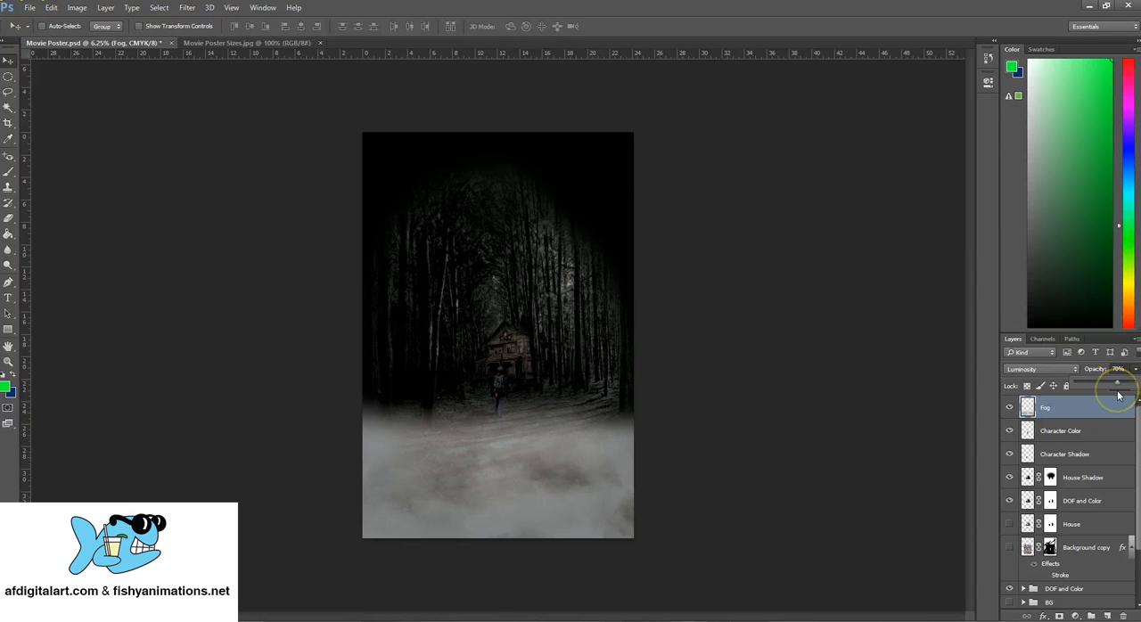
Try Color Dodge, Lighten, Multiply and Overlay on the Fog layer, and return its blend mode to Luminosity
{"action": "left_click", "coordinate": [1058, 369]}
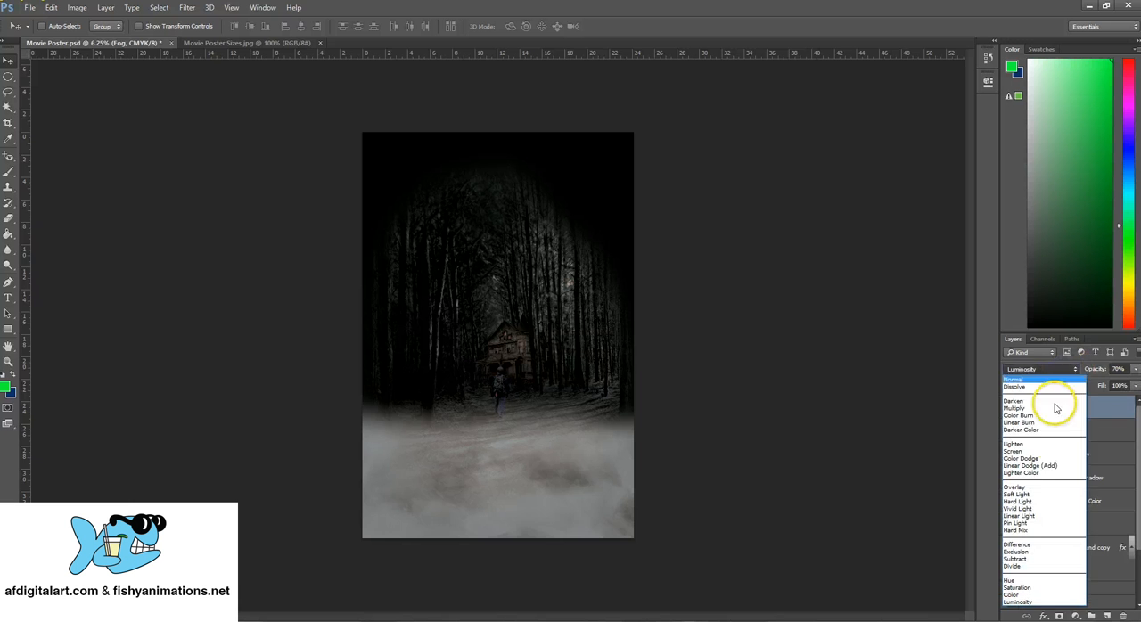
{"action": "left_click", "coordinate": [1032, 461]}
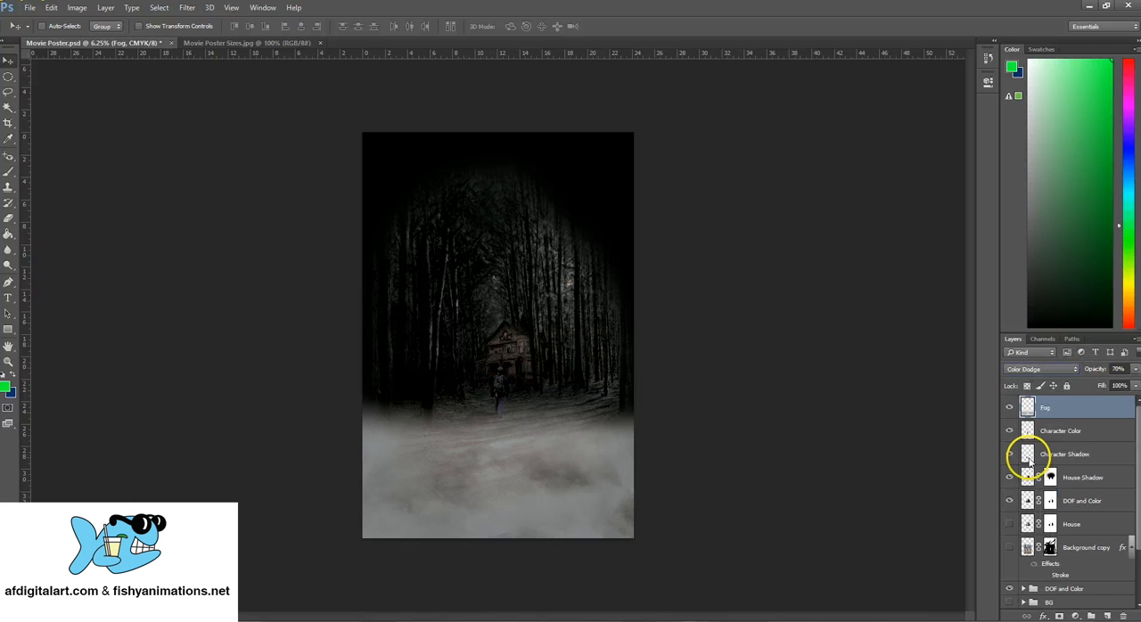
{"action": "left_click", "coordinate": [1043, 369]}
{"action": "left_click", "coordinate": [1034, 445]}
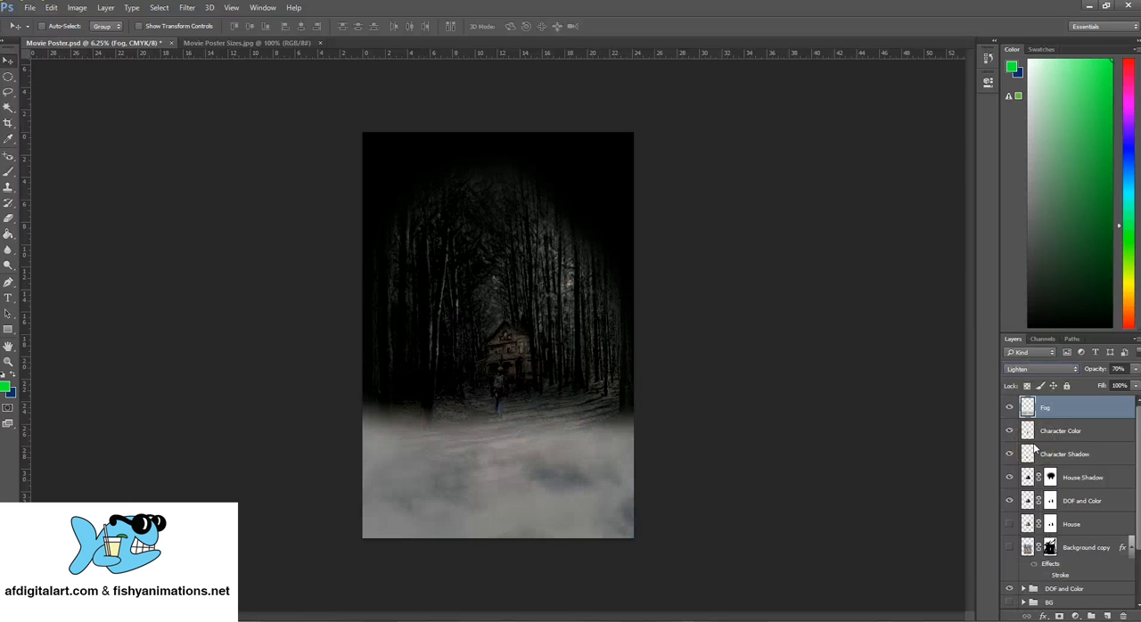
{"action": "left_click", "coordinate": [1038, 369]}
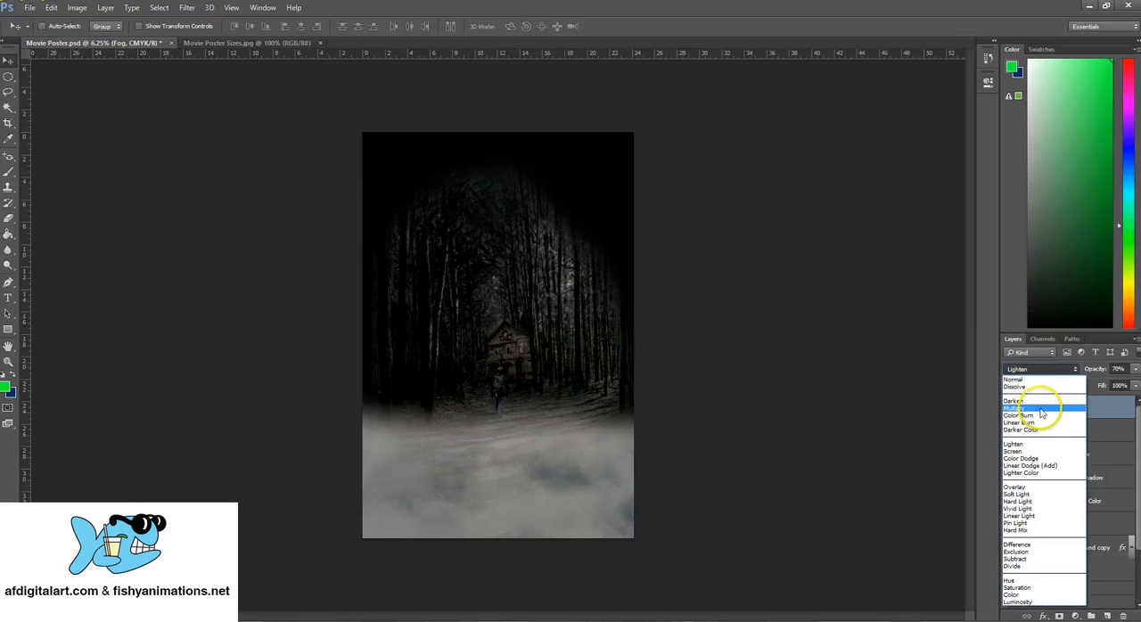
{"action": "left_click", "coordinate": [1041, 412]}
{"action": "left_click", "coordinate": [1039, 369]}
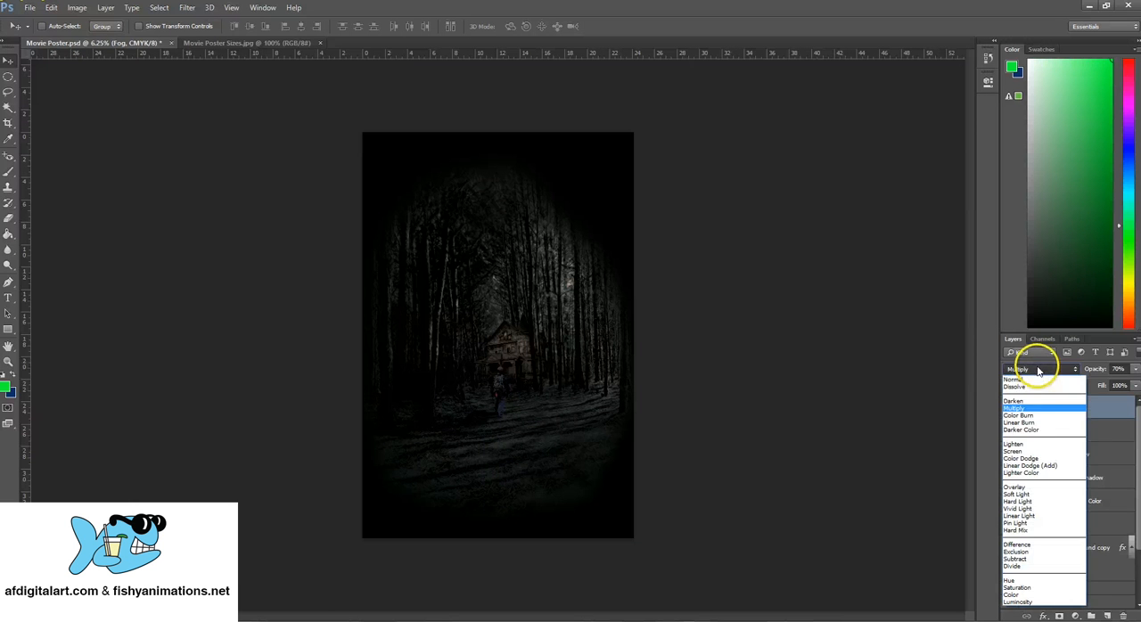
{"action": "left_click", "coordinate": [1037, 489]}
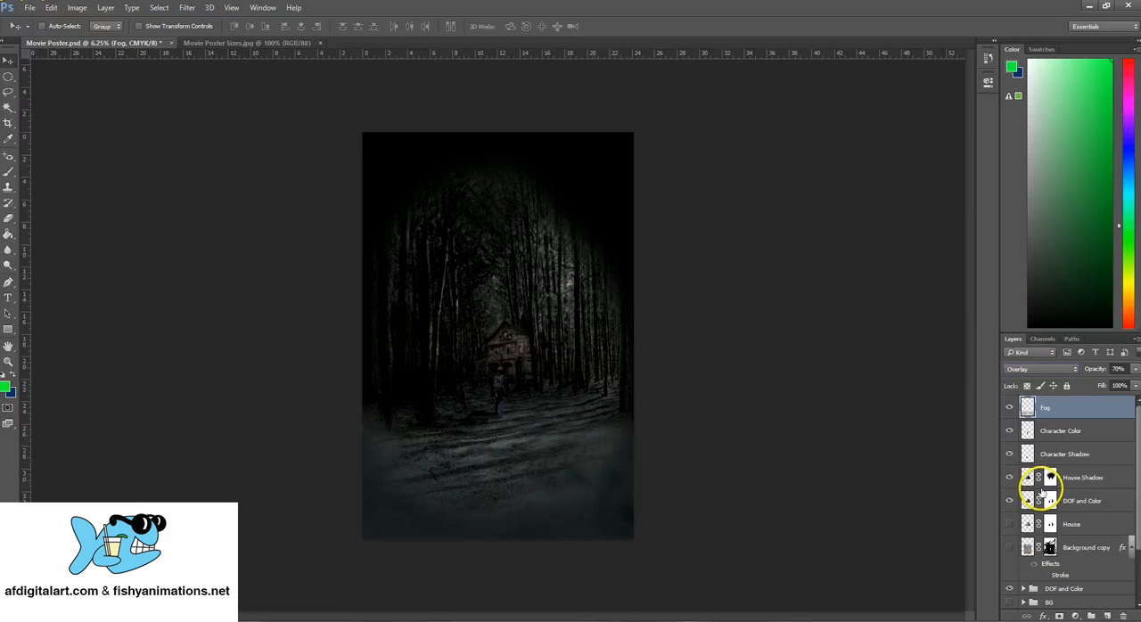
{"action": "left_click", "coordinate": [1038, 369]}
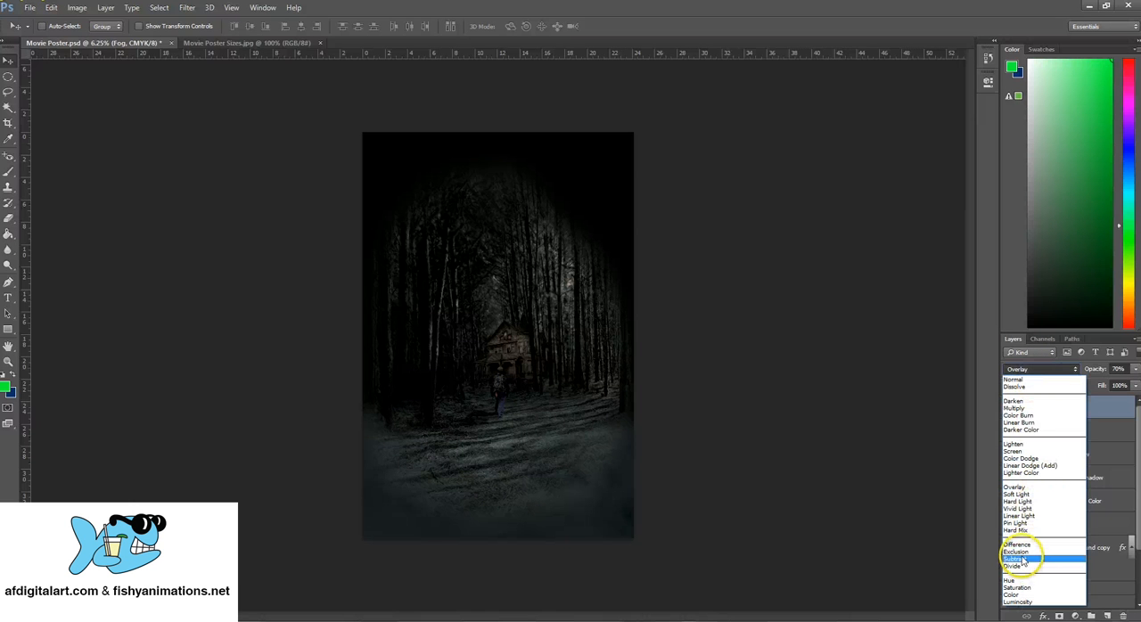
{"action": "left_click", "coordinate": [1016, 604]}
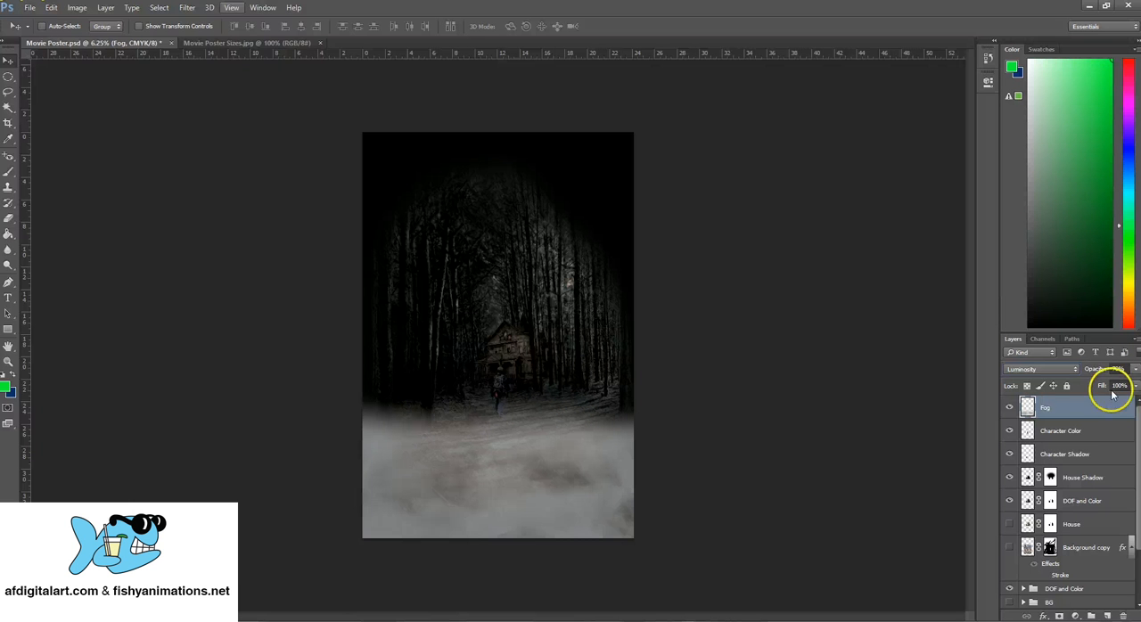
Apply a Gaussian Blur with a 10-pixel radius to the Fog layer, checking the clouds in the zoomed-out preview
{"action": "left_click", "coordinate": [189, 7]}
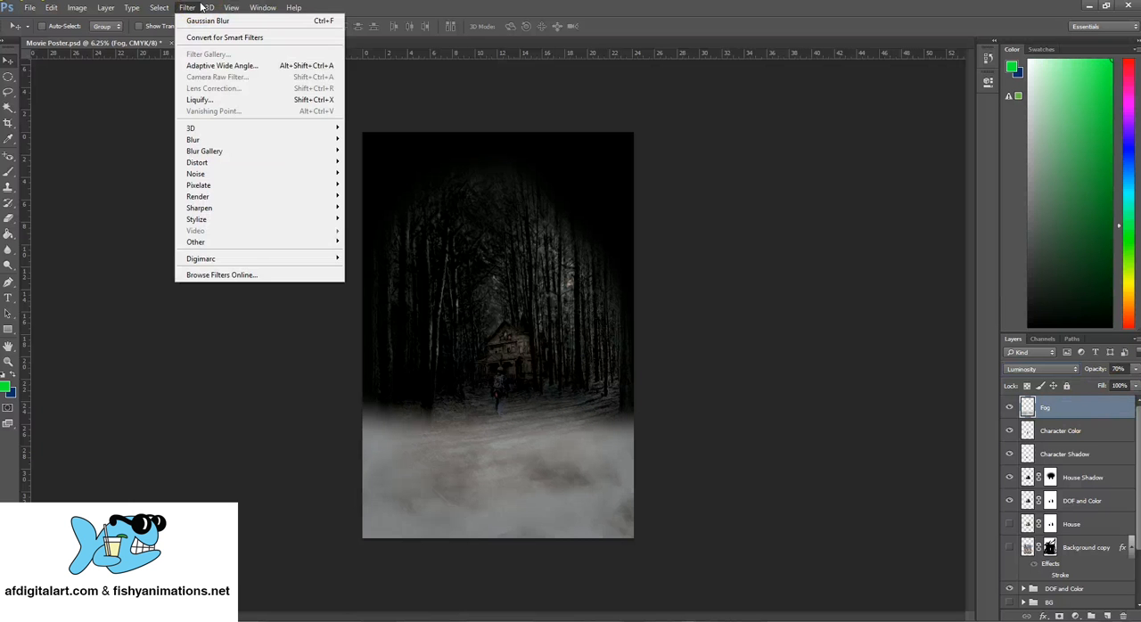
{"action": "left_click", "coordinate": [200, 7]}
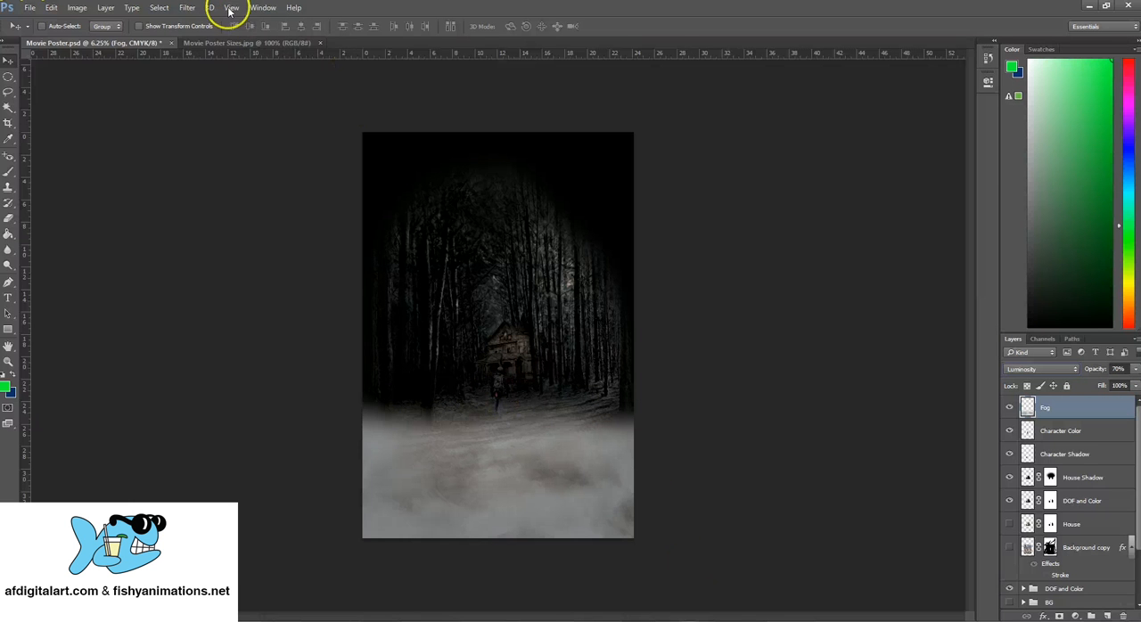
{"action": "left_click", "coordinate": [188, 8]}
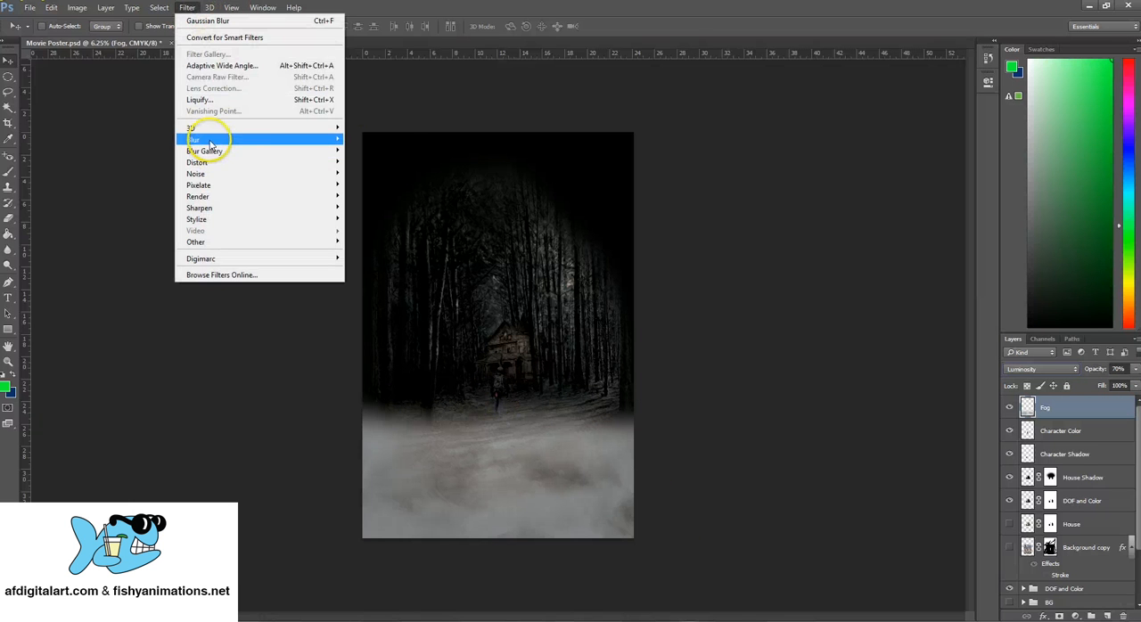
{"action": "mouse_move", "coordinate": [216, 142]}
{"action": "left_click", "coordinate": [377, 184]}
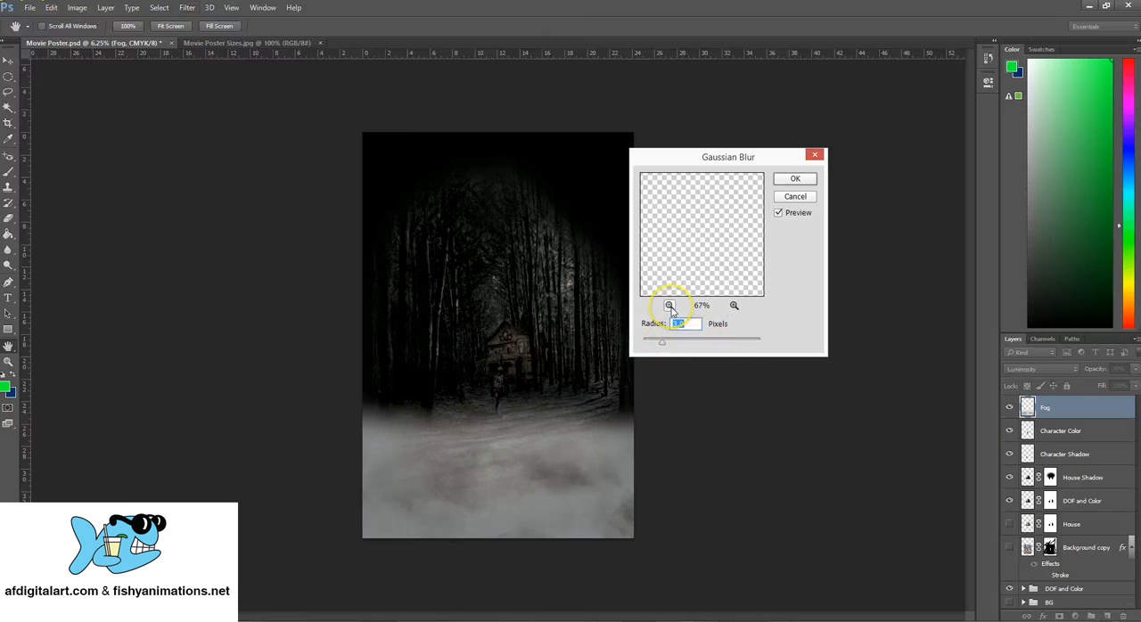
{"action": "left_click", "coordinate": [669, 305]}
{"action": "left_click", "coordinate": [670, 306]}
{"action": "left_click", "coordinate": [669, 306]}
{"action": "left_click_drag", "start_coordinate": [694, 280], "coordinate": [727, 259]}
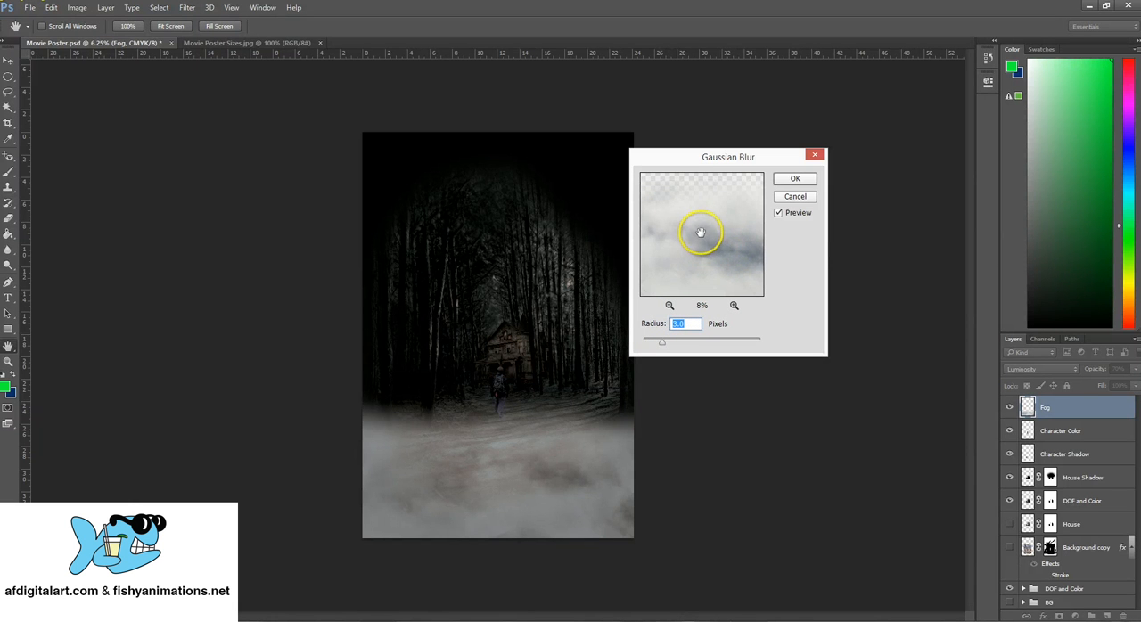
{"action": "left_click_drag", "start_coordinate": [700, 230], "coordinate": [692, 208]}
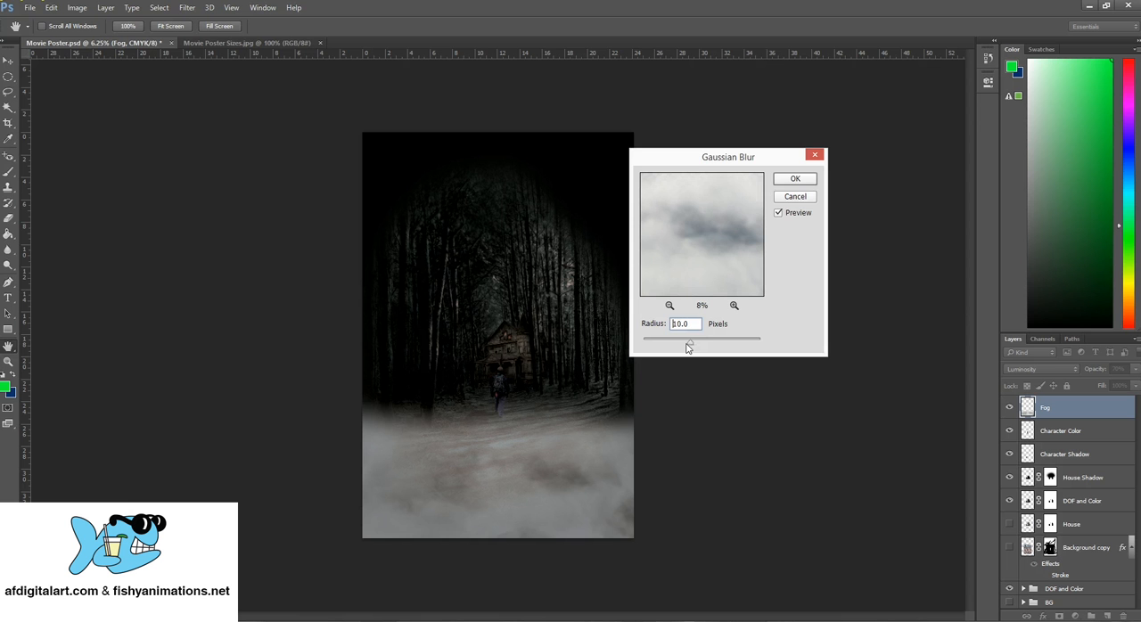
{"action": "left_click", "coordinate": [795, 183]}
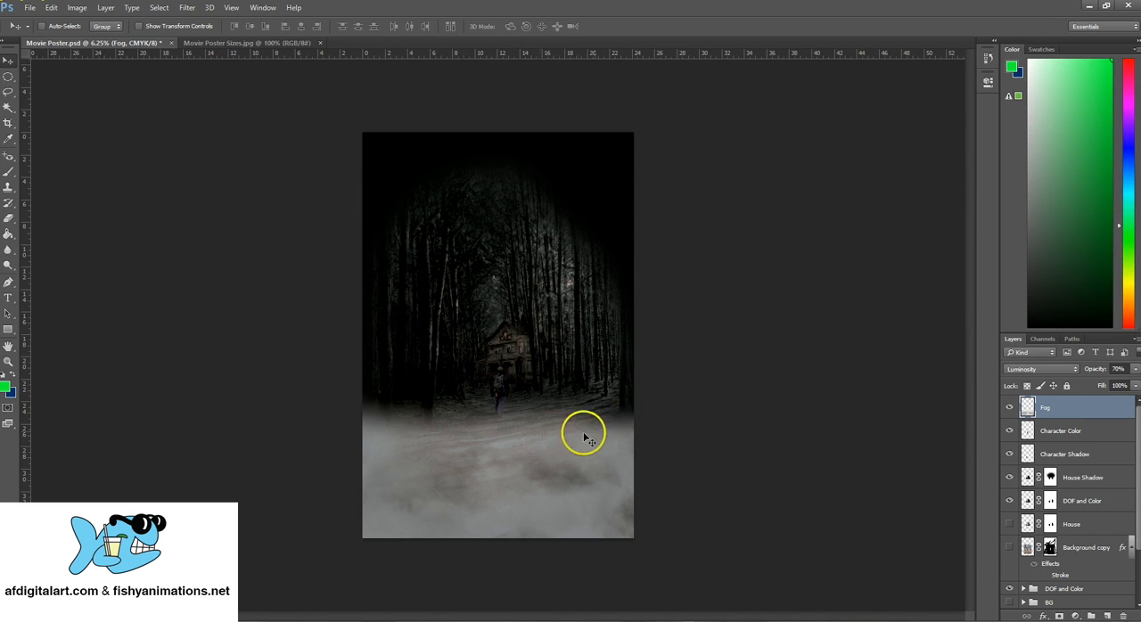
Duplicate the Fog layer as Fog copy and move the copy up over the house and trees
{"action": "right_click", "coordinate": [1081, 406]}
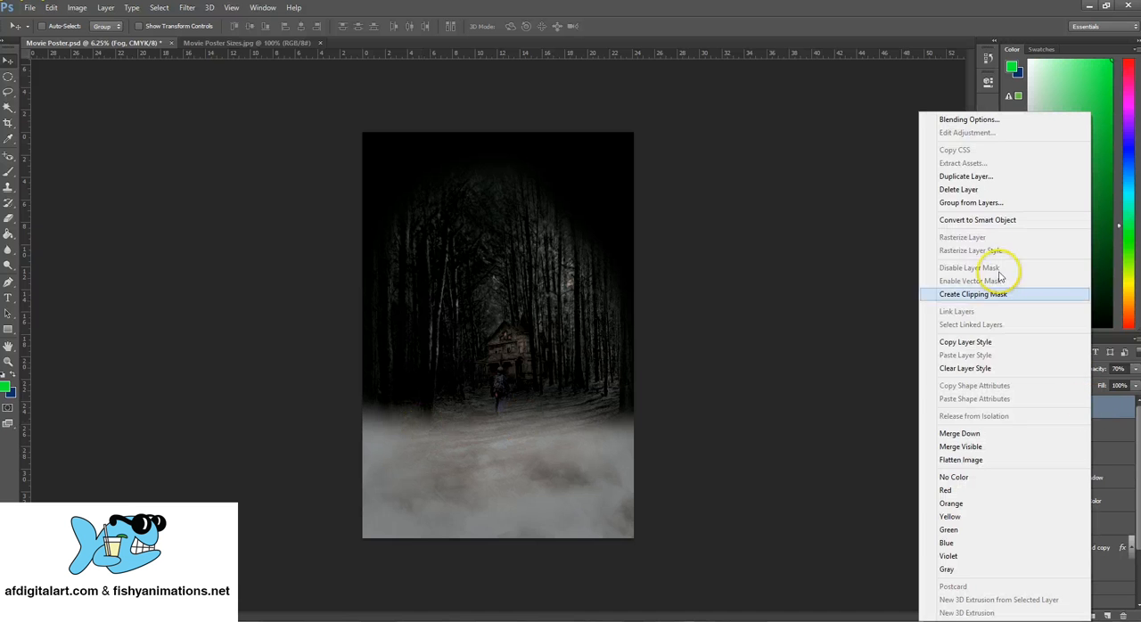
{"action": "left_click", "coordinate": [980, 179]}
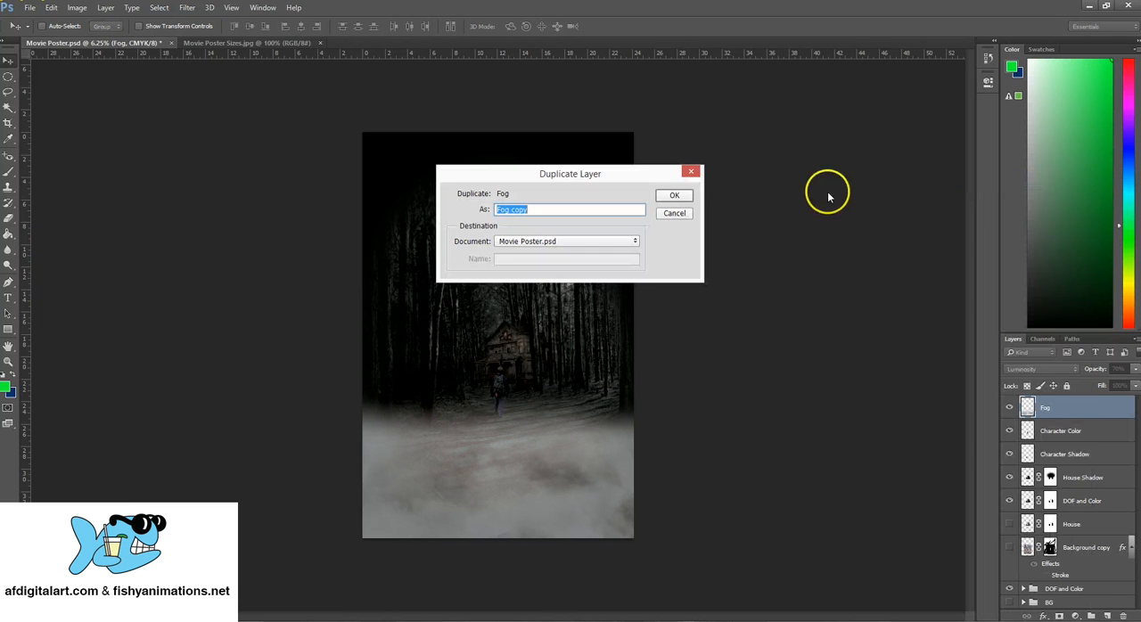
{"action": "left_click", "coordinate": [675, 198]}
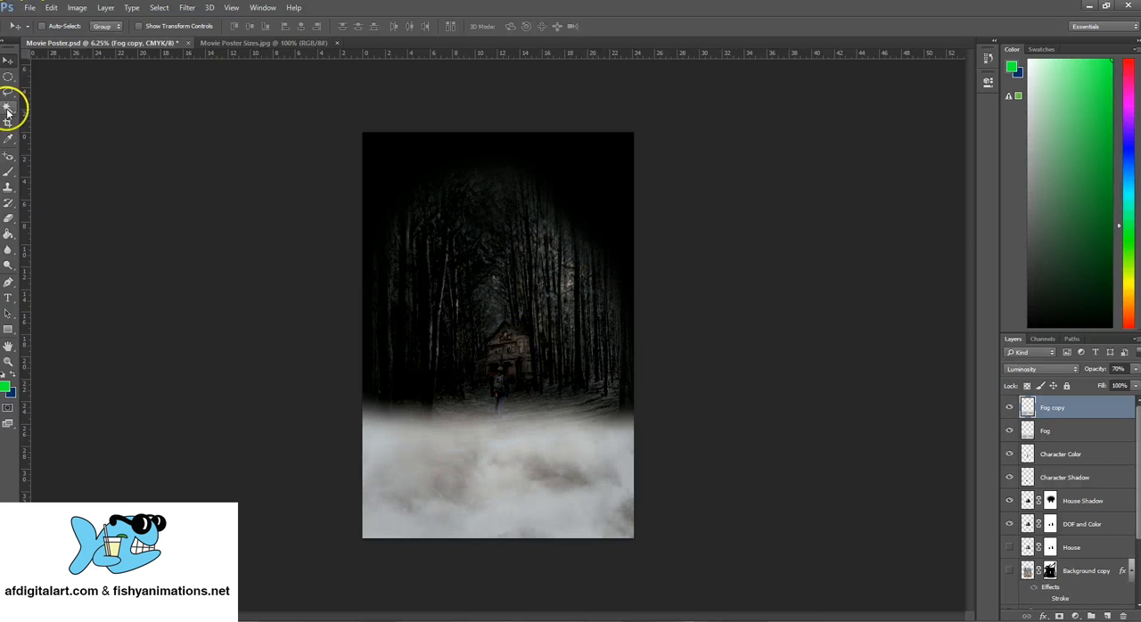
{"action": "mouse_move", "coordinate": [538, 464]}
{"action": "left_mouse_down"}
{"action": "mouse_move", "coordinate": [552, 277]}
{"action": "mouse_move", "coordinate": [553, 354]}
{"action": "mouse_move", "coordinate": [553, 343]}
{"action": "left_mouse_up"}
Erase the hard lower edge of the Fog copy and soften its upper edge with a soft eraser, enlarging the brush to 3605 px
{"action": "left_click", "coordinate": [8, 218]}
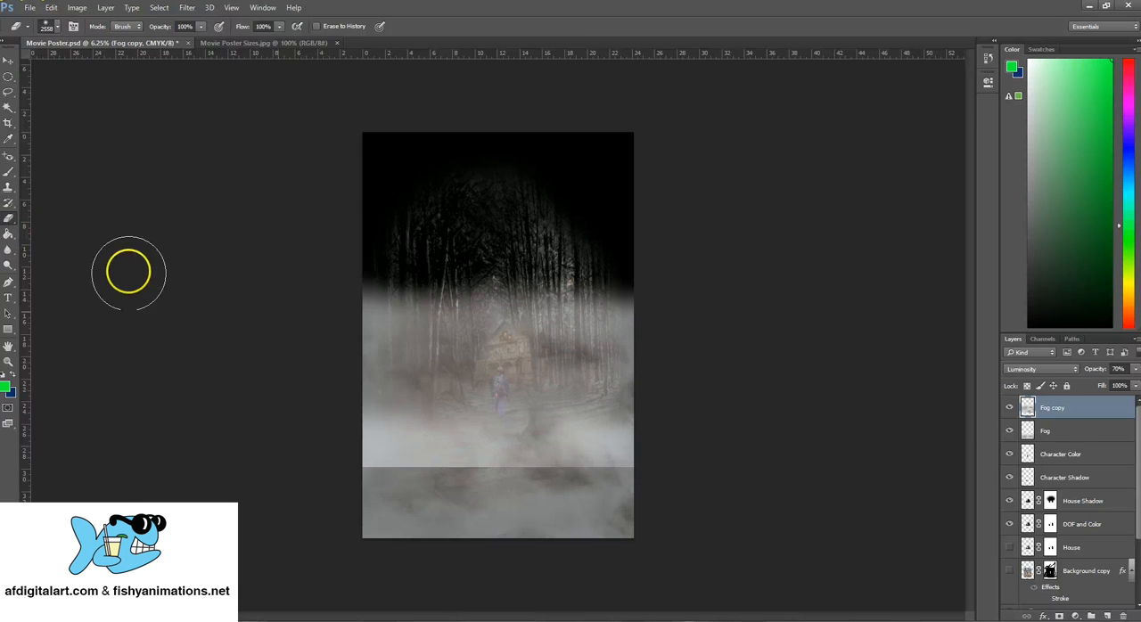
{"action": "mouse_move", "coordinate": [269, 480]}
{"action": "left_mouse_down"}
{"action": "mouse_move", "coordinate": [625, 456]}
{"action": "mouse_move", "coordinate": [606, 438]}
{"action": "mouse_move", "coordinate": [370, 426]}
{"action": "mouse_move", "coordinate": [406, 410]}
{"action": "mouse_move", "coordinate": [629, 406]}
{"action": "left_mouse_up"}
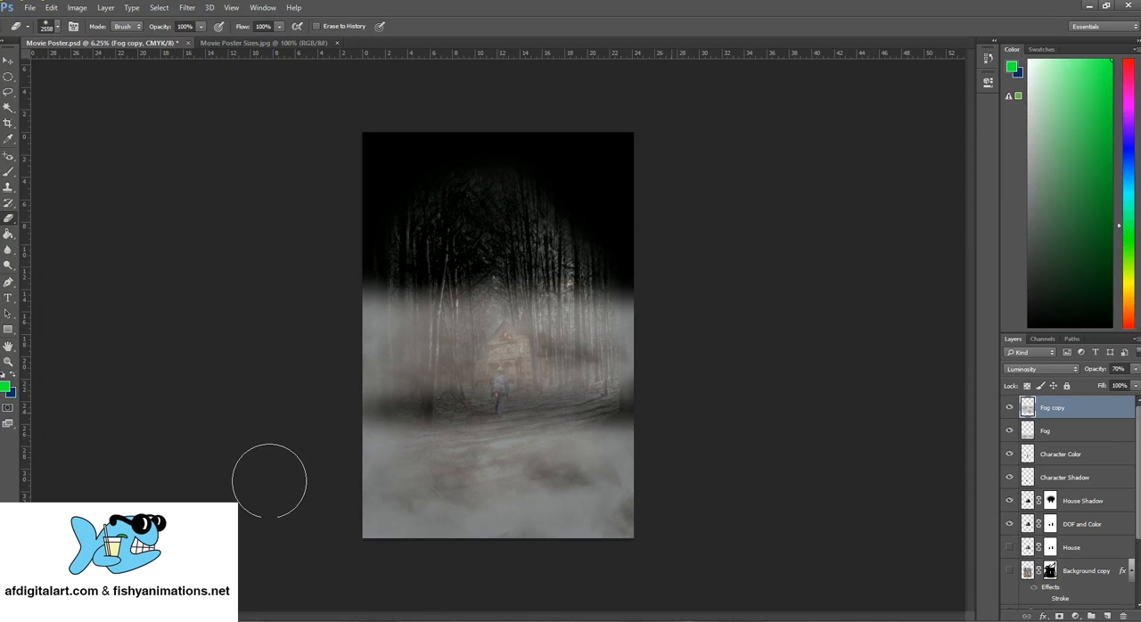
{"action": "mouse_move", "coordinate": [696, 308]}
{"action": "left_mouse_down"}
{"action": "mouse_move", "coordinate": [669, 297]}
{"action": "mouse_move", "coordinate": [563, 302]}
{"action": "mouse_move", "coordinate": [656, 331]}
{"action": "mouse_move", "coordinate": [637, 350]}
{"action": "mouse_move", "coordinate": [582, 311]}
{"action": "mouse_move", "coordinate": [438, 275]}
{"action": "mouse_move", "coordinate": [385, 296]}
{"action": "mouse_move", "coordinate": [386, 272]}
{"action": "mouse_move", "coordinate": [320, 268]}
{"action": "mouse_move", "coordinate": [542, 306]}
{"action": "mouse_move", "coordinate": [474, 286]}
{"action": "mouse_move", "coordinate": [559, 273]}
{"action": "left_mouse_up"}
{"action": "left_click", "coordinate": [56, 28]}
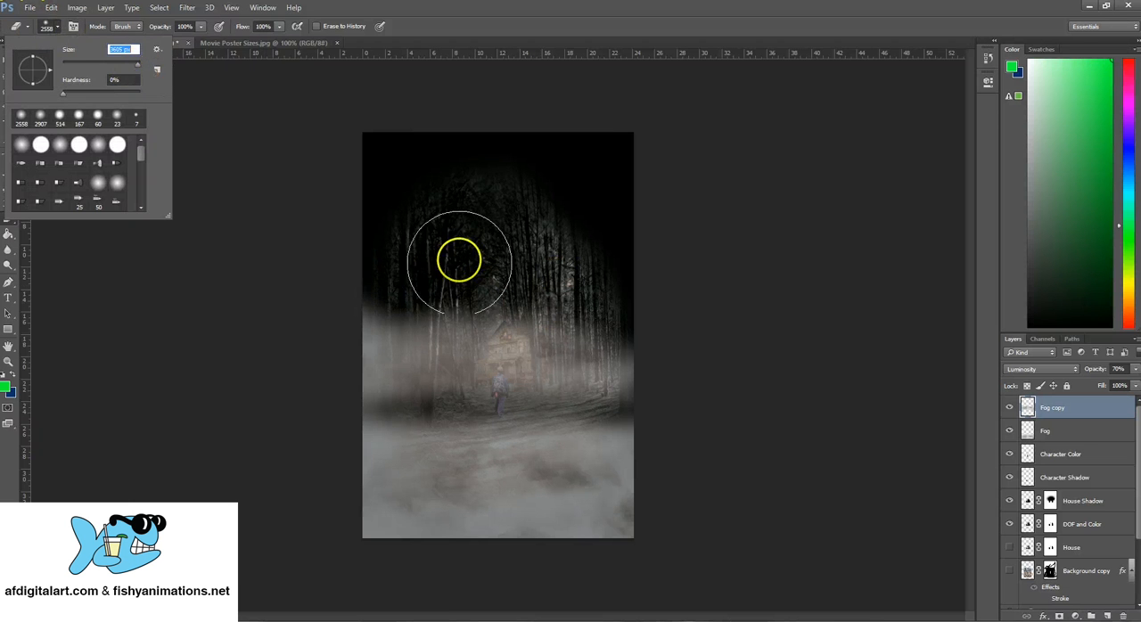
{"action": "mouse_move", "coordinate": [487, 273]}
{"action": "left_mouse_down"}
{"action": "mouse_move", "coordinate": [499, 297]}
{"action": "mouse_move", "coordinate": [616, 276]}
{"action": "mouse_move", "coordinate": [457, 288]}
{"action": "mouse_move", "coordinate": [449, 276]}
{"action": "left_mouse_up"}
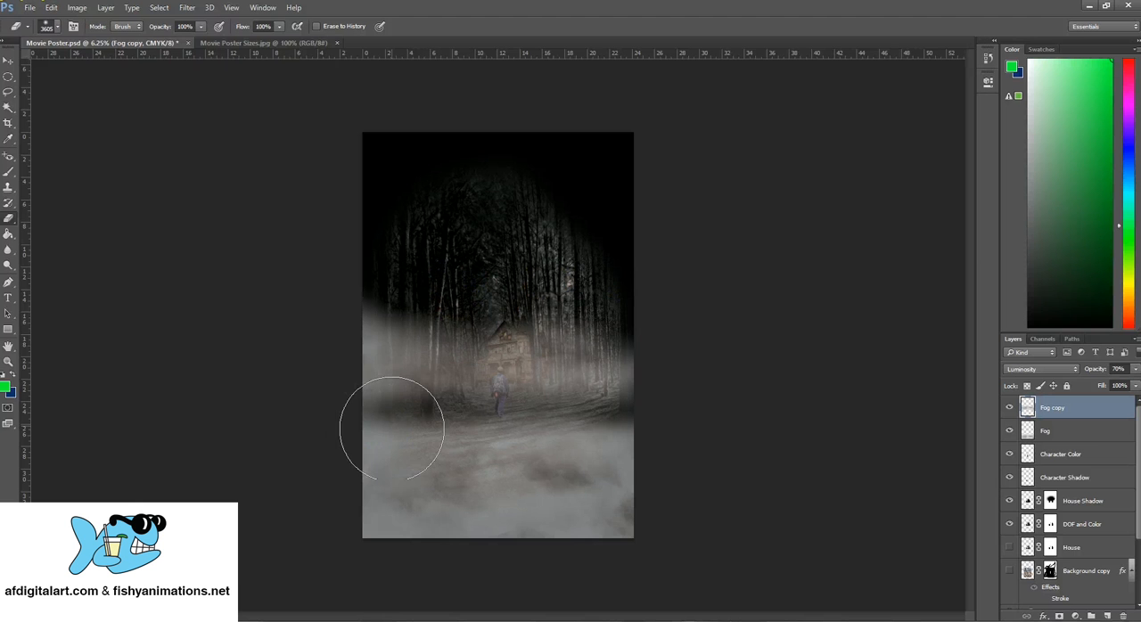
{"action": "mouse_move", "coordinate": [392, 428]}
{"action": "left_mouse_down"}
{"action": "mouse_move", "coordinate": [336, 365]}
{"action": "mouse_move", "coordinate": [554, 412]}
{"action": "mouse_move", "coordinate": [557, 400]}
{"action": "mouse_move", "coordinate": [578, 399]}
{"action": "mouse_move", "coordinate": [640, 492]}
{"action": "mouse_move", "coordinate": [421, 448]}
{"action": "mouse_move", "coordinate": [376, 392]}
{"action": "mouse_move", "coordinate": [442, 425]}
{"action": "mouse_move", "coordinate": [474, 334]}
{"action": "mouse_move", "coordinate": [510, 334]}
{"action": "mouse_move", "coordinate": [532, 372]}
{"action": "mouse_move", "coordinate": [475, 387]}
{"action": "mouse_move", "coordinate": [574, 418]}
{"action": "mouse_move", "coordinate": [580, 519]}
{"action": "mouse_move", "coordinate": [741, 533]}
{"action": "left_mouse_up"}
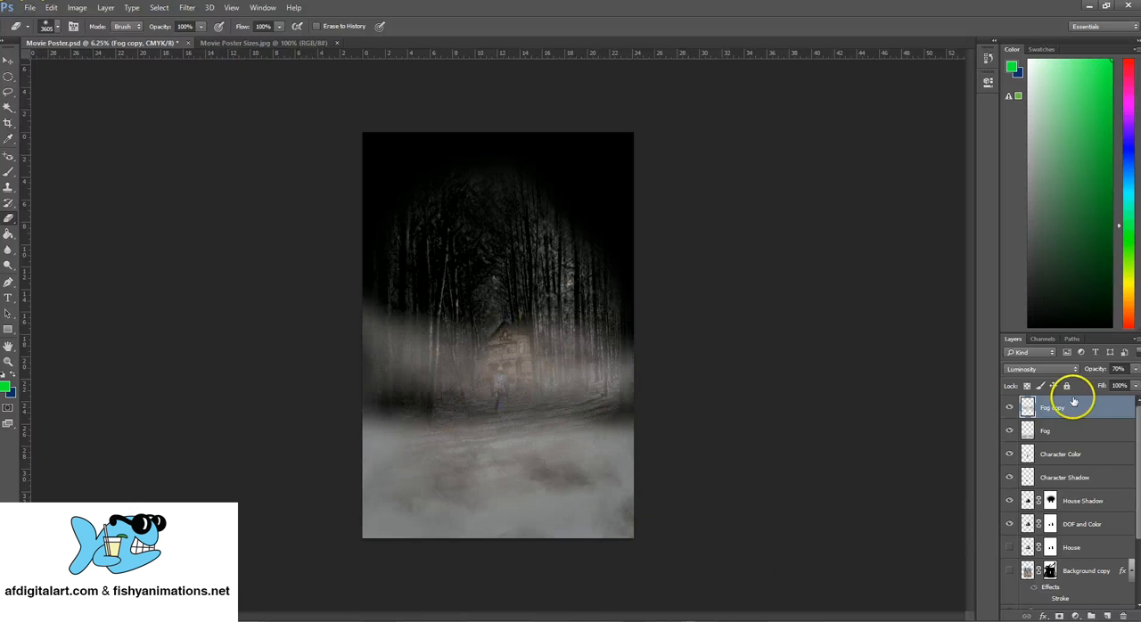
Lower the Fog copy layer's opacity to 50% and rename the layer Fog Middle
{"action": "left_click_drag", "start_coordinate": [1118, 385], "coordinate": [1105, 384]}
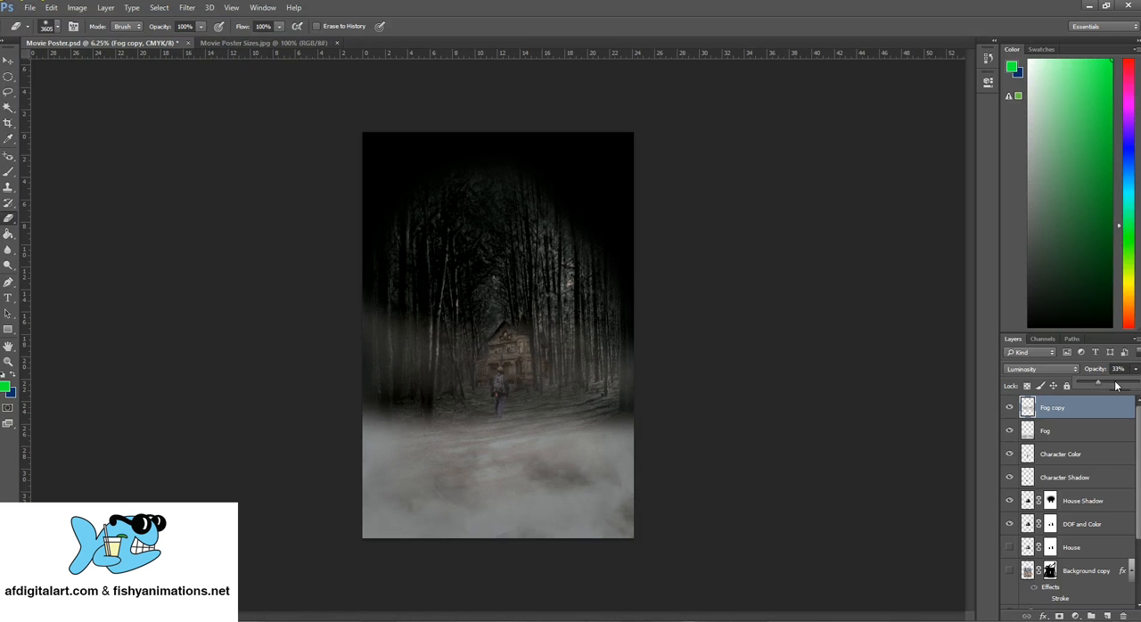
{"action": "left_click_drag", "start_coordinate": [1099, 391], "coordinate": [1111, 391]}
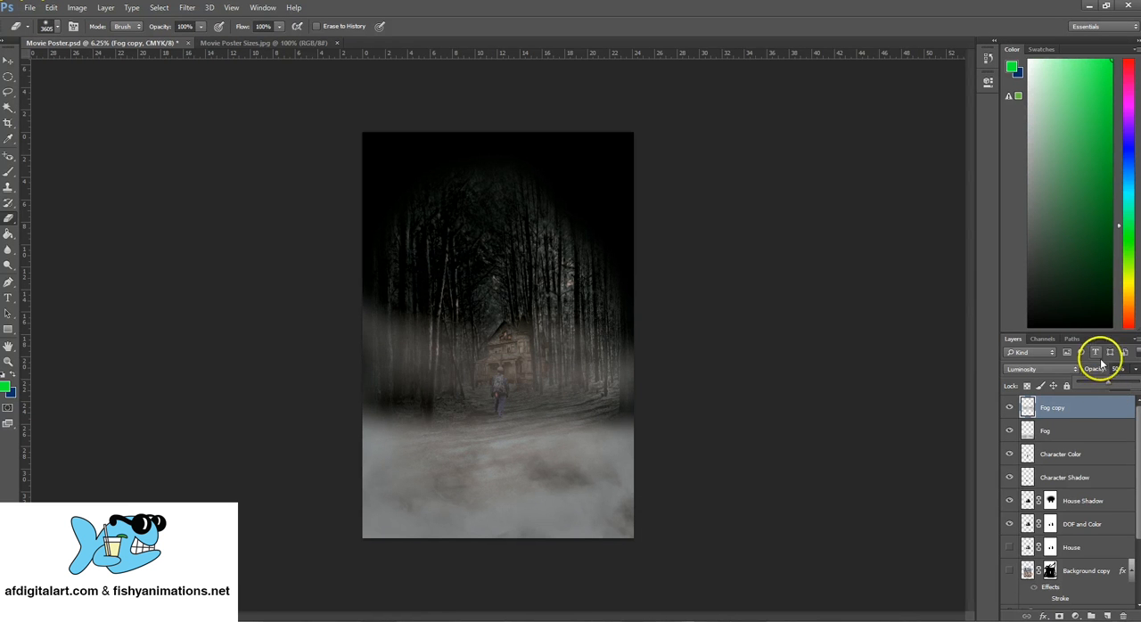
{"action": "double_click", "coordinate": [1055, 408]}
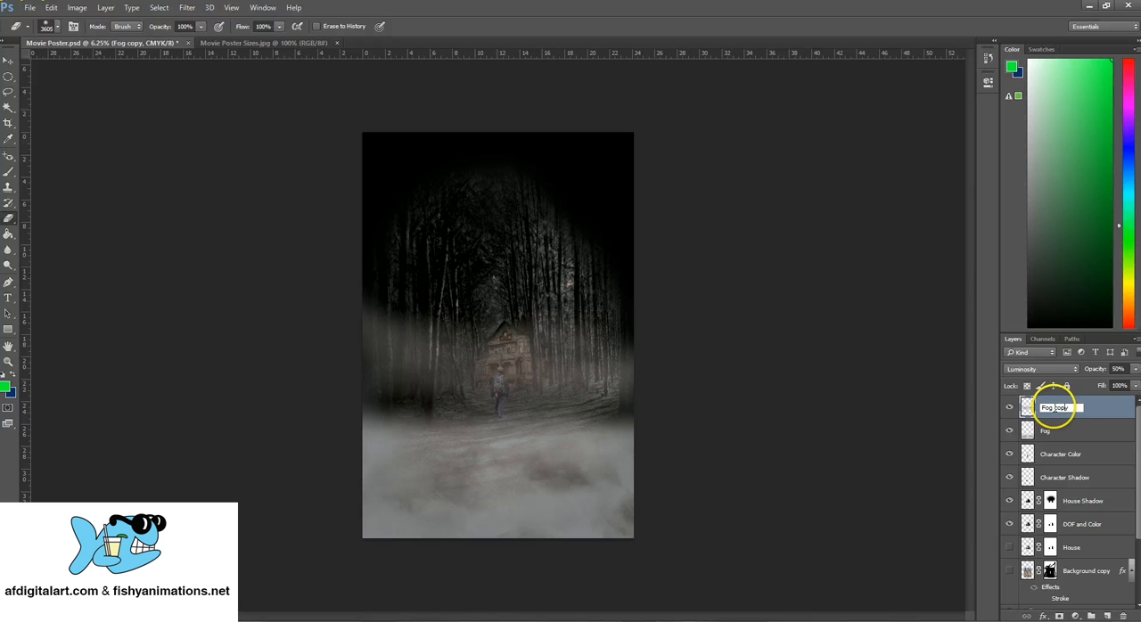
{"action": "left_click_drag", "start_coordinate": [1055, 407], "coordinate": [1084, 407]}
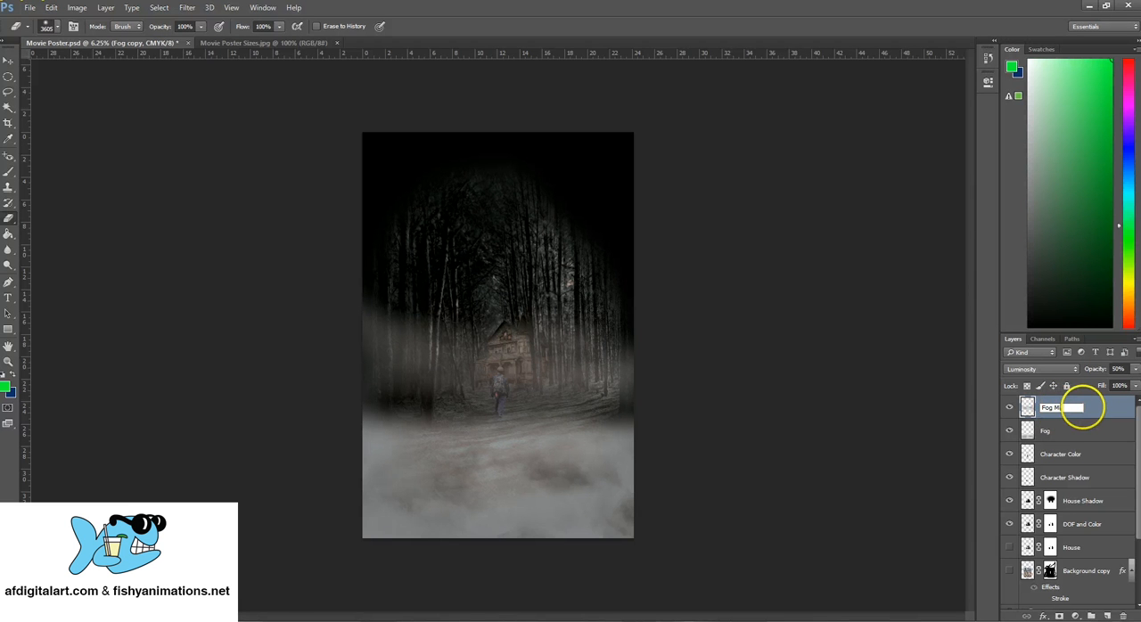
{"action": "key", "text": "Return"}
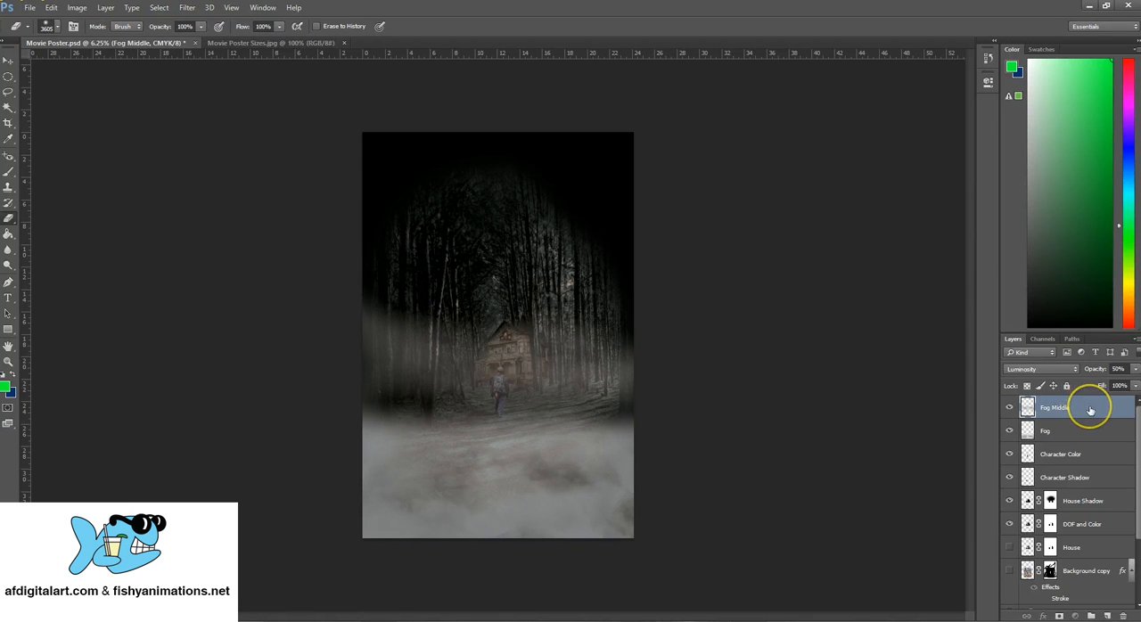
Move the Fog Middle layer between Character Shadow and House Shadow, and rename the Fog layer Fog Foreground
{"action": "left_click_drag", "start_coordinate": [1090, 409], "coordinate": [1102, 492]}
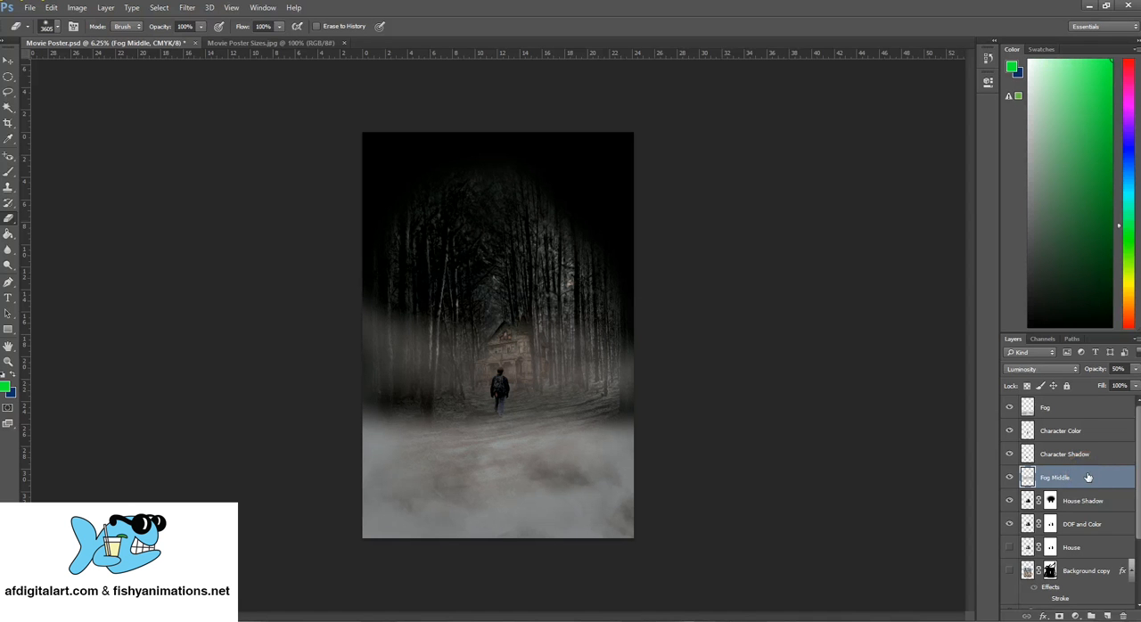
{"action": "left_click", "coordinate": [1050, 407]}
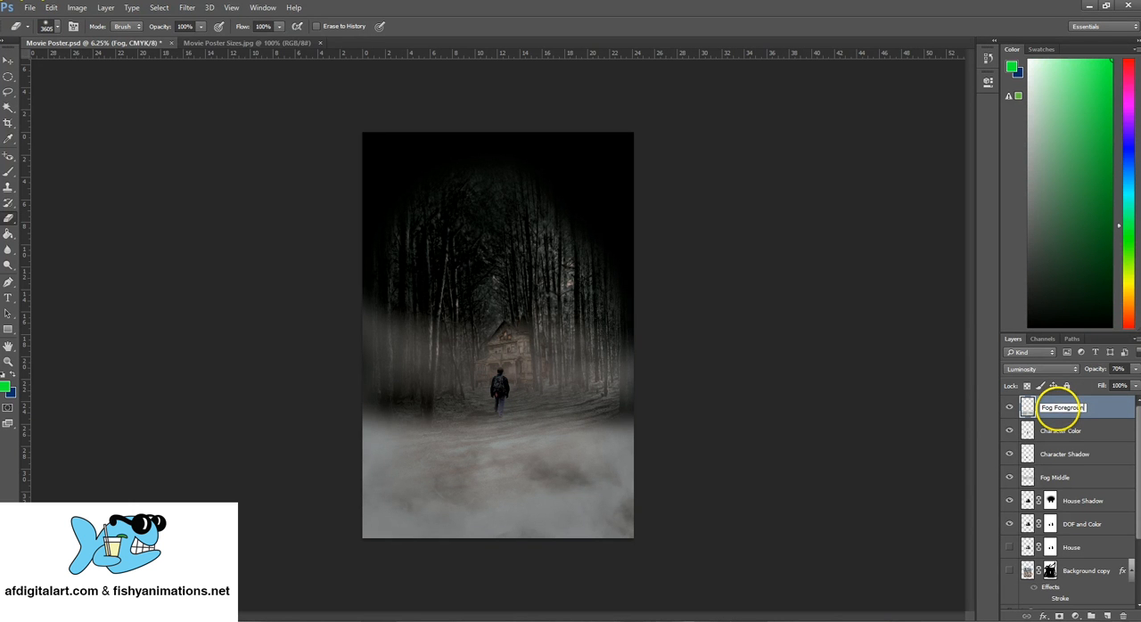
{"action": "type", "text": "d"}
{"action": "key", "text": "Return"}
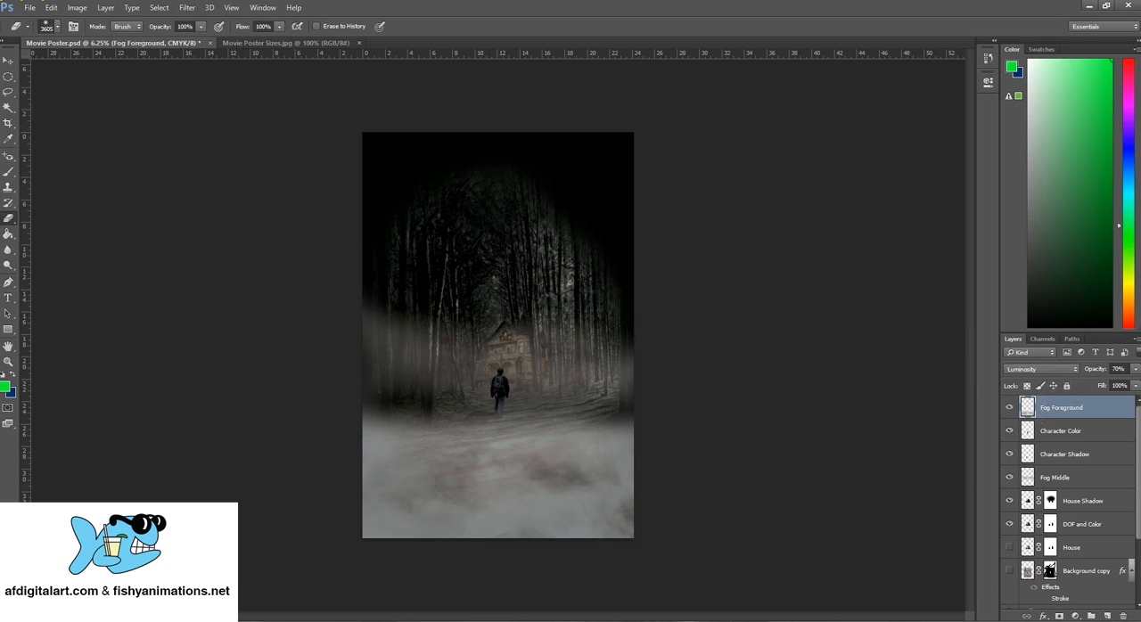
Scale the Fog Foreground layer upward to about 110% height so the ground fog reaches the character, and apply the transformation
{"action": "left_click", "coordinate": [53, 9]}
{"action": "mouse_move", "coordinate": [179, 247]}
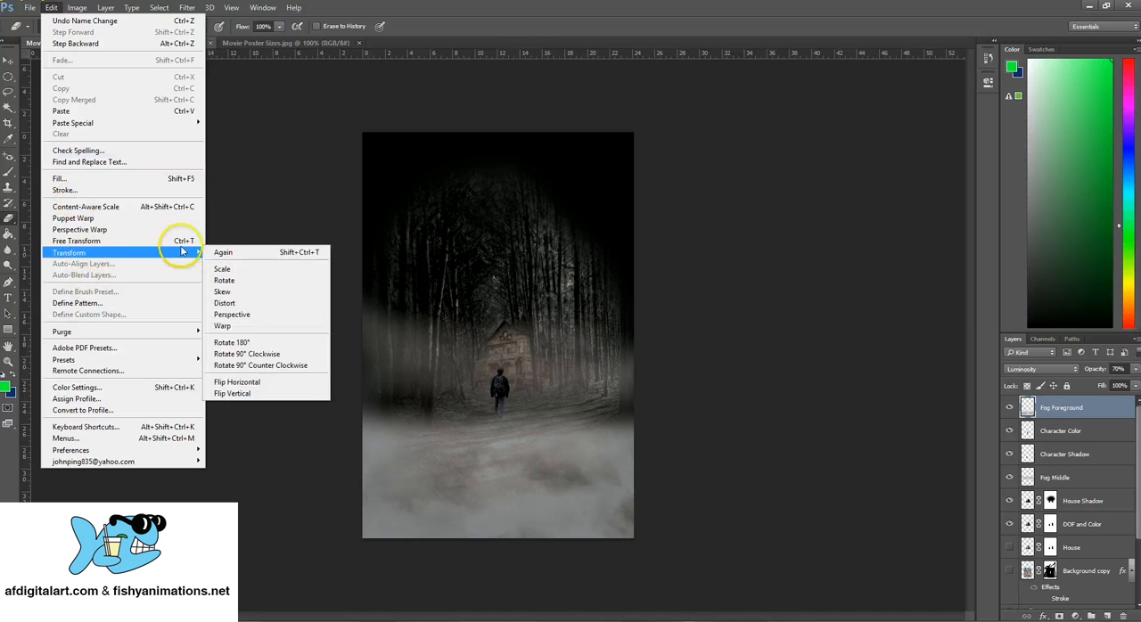
{"action": "left_click", "coordinate": [225, 271]}
{"action": "left_click_drag", "start_coordinate": [498, 390], "coordinate": [513, 371]}
{"action": "left_click", "coordinate": [8, 61]}
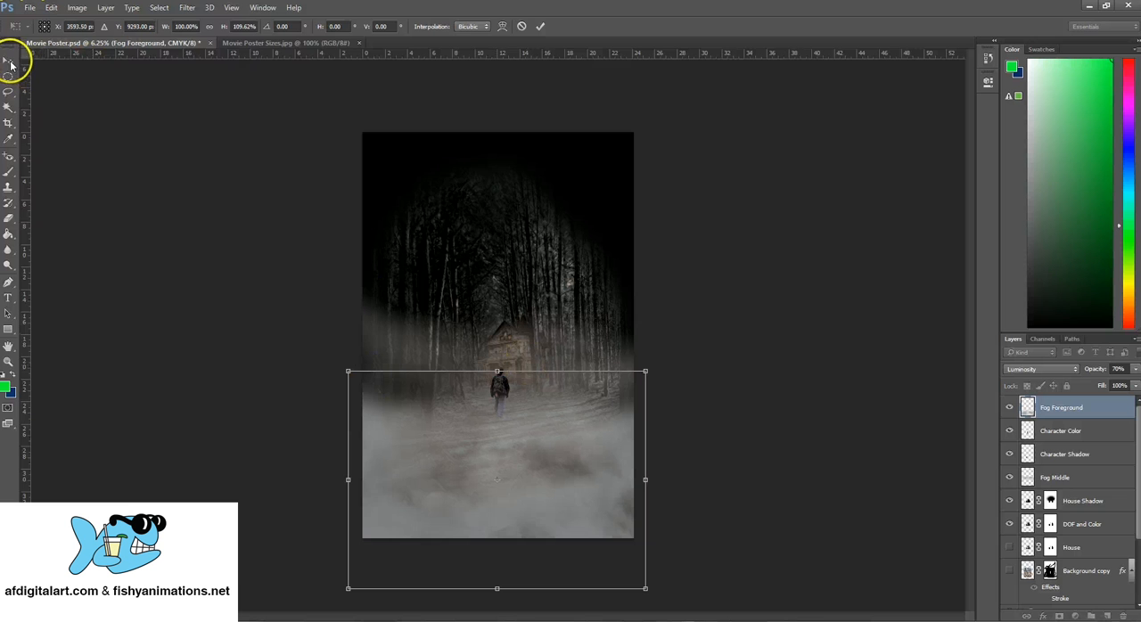
{"action": "left_click", "coordinate": [493, 212]}
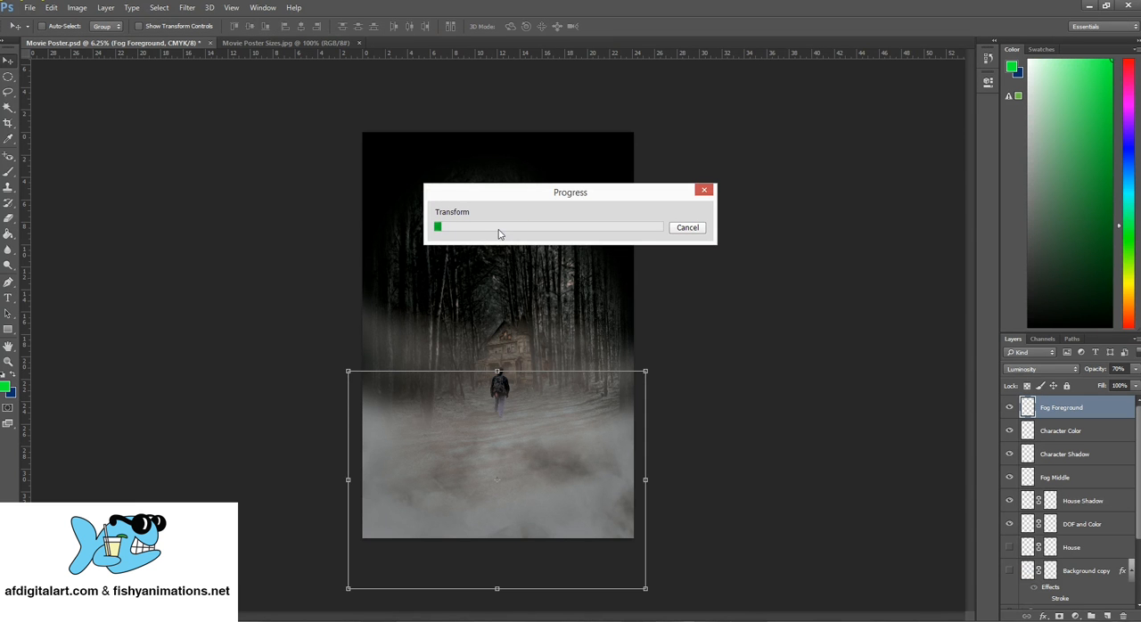
Scale the Fog Middle layer to about 126% width and 150% height, shift it down about 1.3 in, and apply the transformation
{"action": "left_click", "coordinate": [1061, 479]}
{"action": "left_click", "coordinate": [51, 7]}
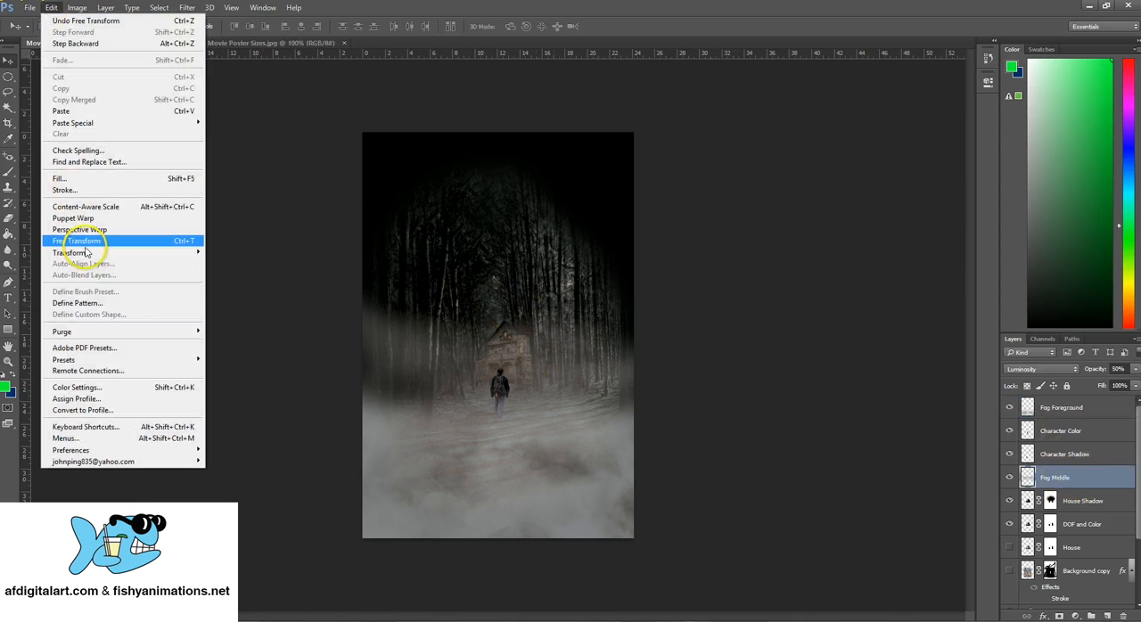
{"action": "mouse_move", "coordinate": [80, 254]}
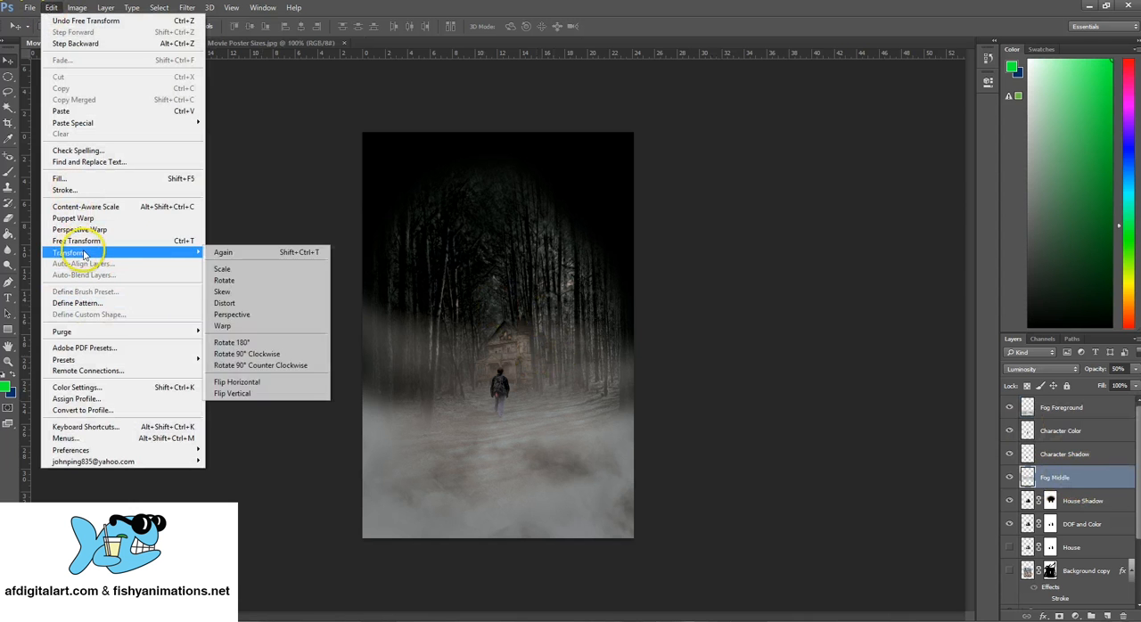
{"action": "left_click", "coordinate": [218, 269]}
{"action": "left_click_drag", "start_coordinate": [505, 265], "coordinate": [505, 168]}
{"action": "left_click_drag", "start_coordinate": [356, 325], "coordinate": [301, 311]}
{"action": "left_click_drag", "start_coordinate": [655, 312], "coordinate": [680, 317]}
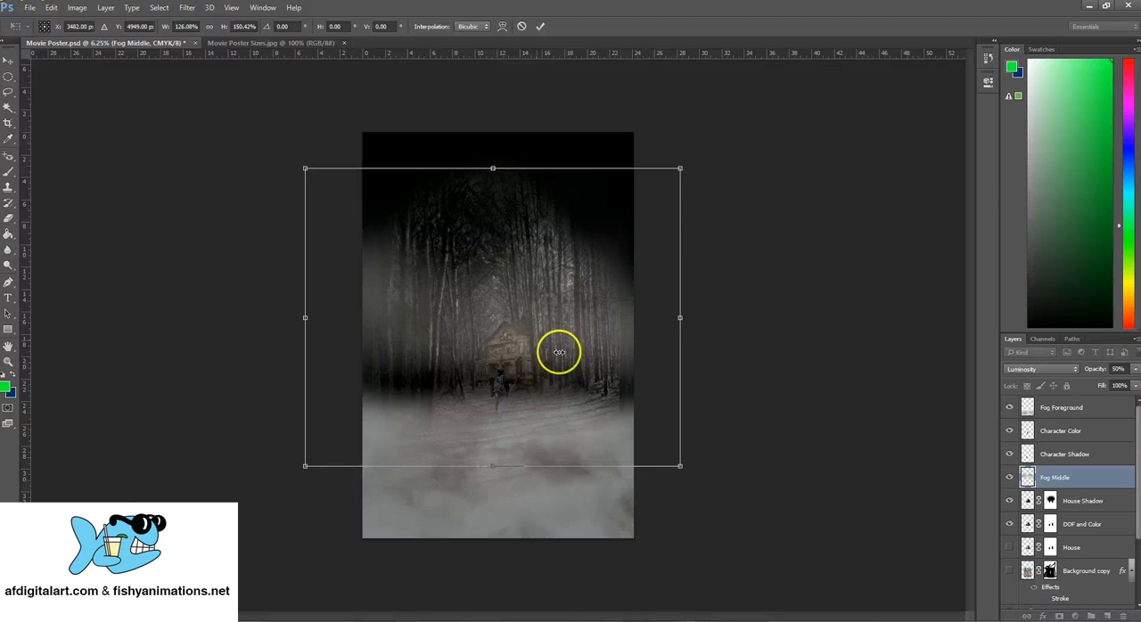
{"action": "left_click_drag", "start_coordinate": [532, 319], "coordinate": [535, 338]}
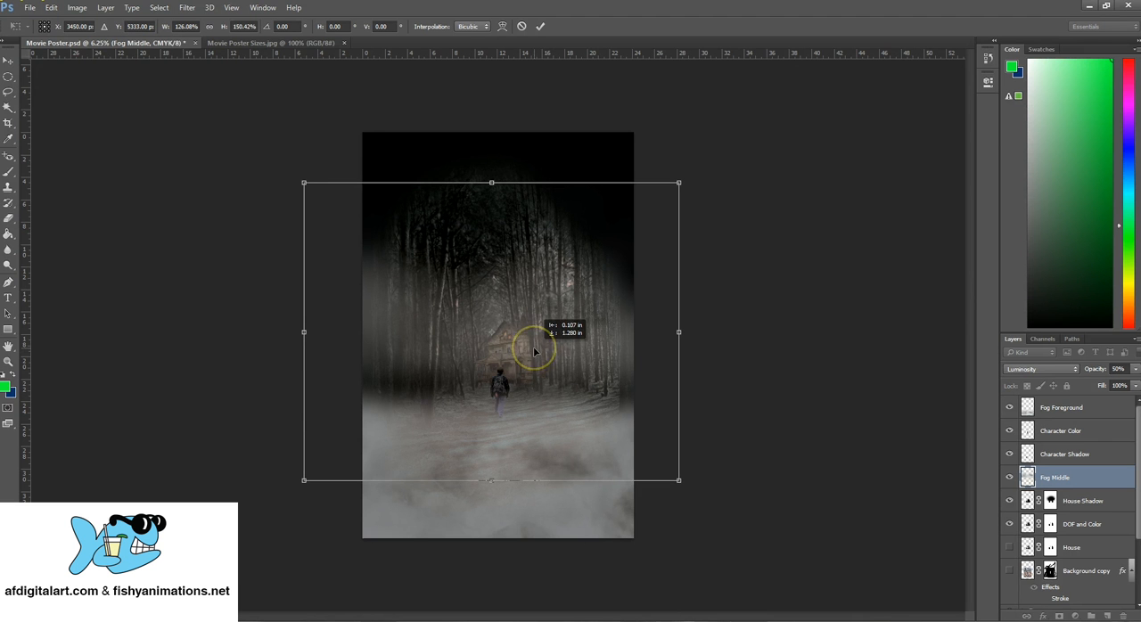
{"action": "left_click", "coordinate": [11, 63]}
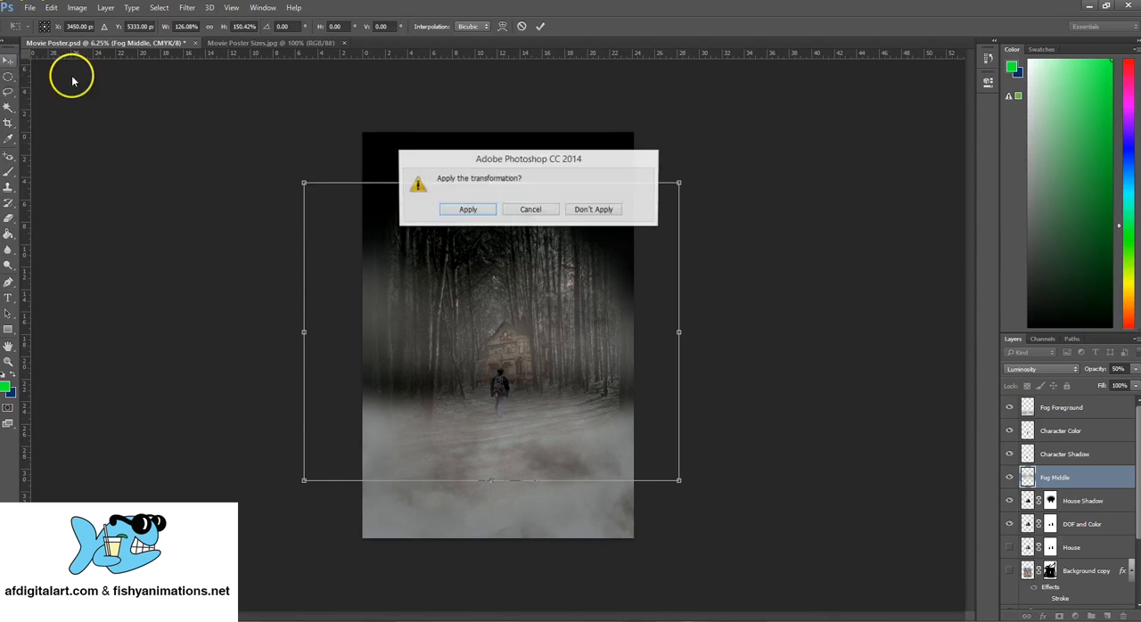
{"action": "left_click", "coordinate": [470, 211]}
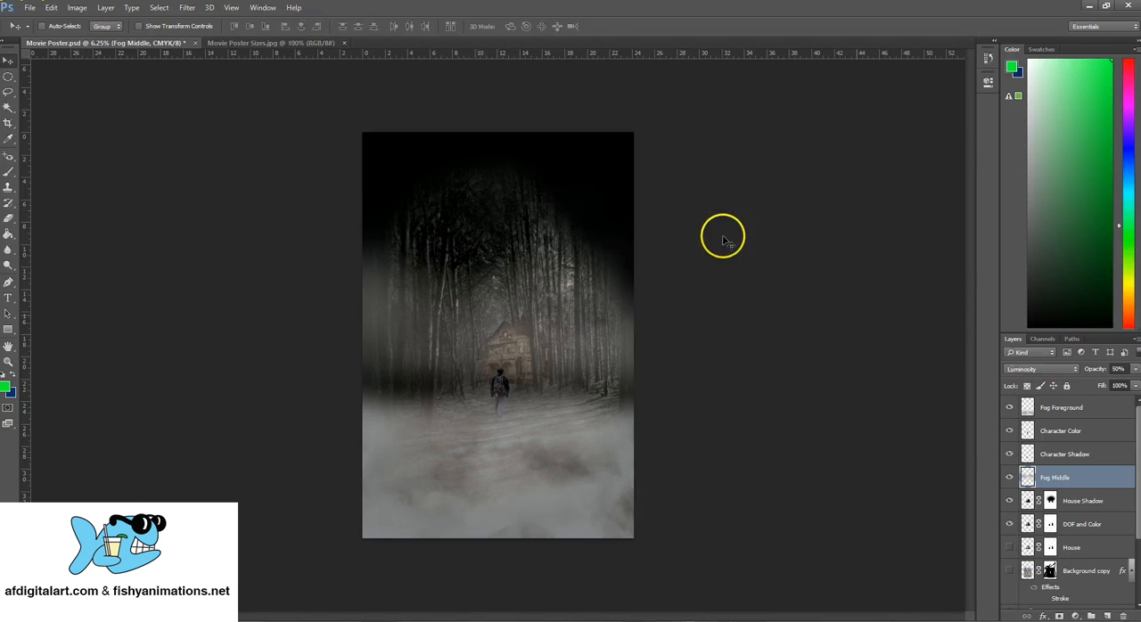
Apply a Gaussian Blur with a 44.2-pixel radius to the Fog Middle layer, checking the zoomed-out preview
{"action": "left_click", "coordinate": [187, 8]}
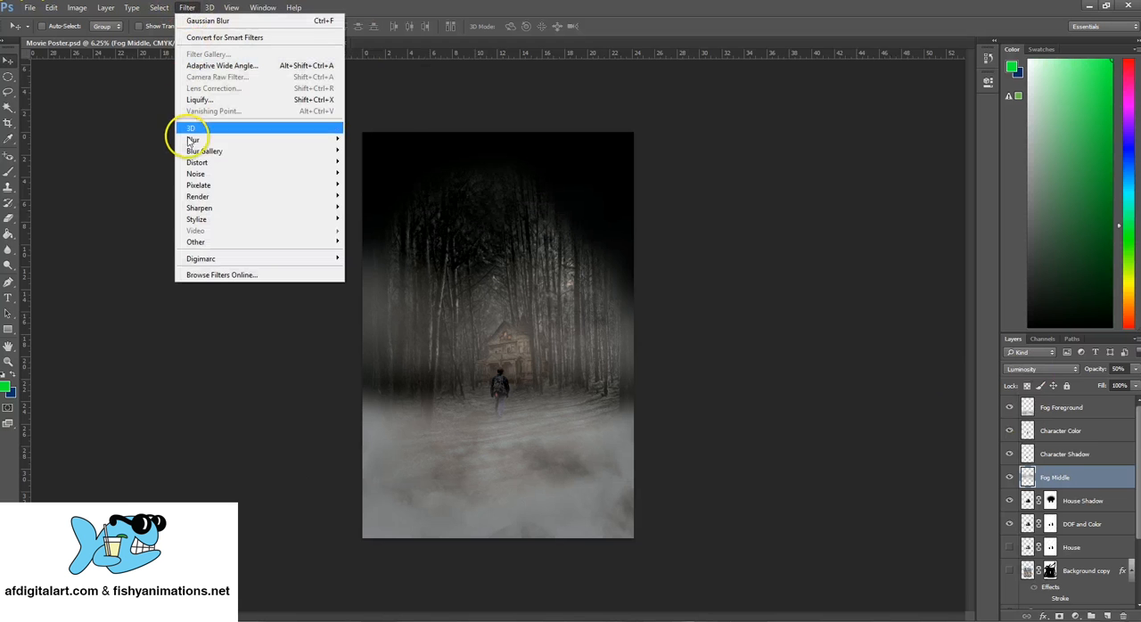
{"action": "mouse_move", "coordinate": [196, 140]}
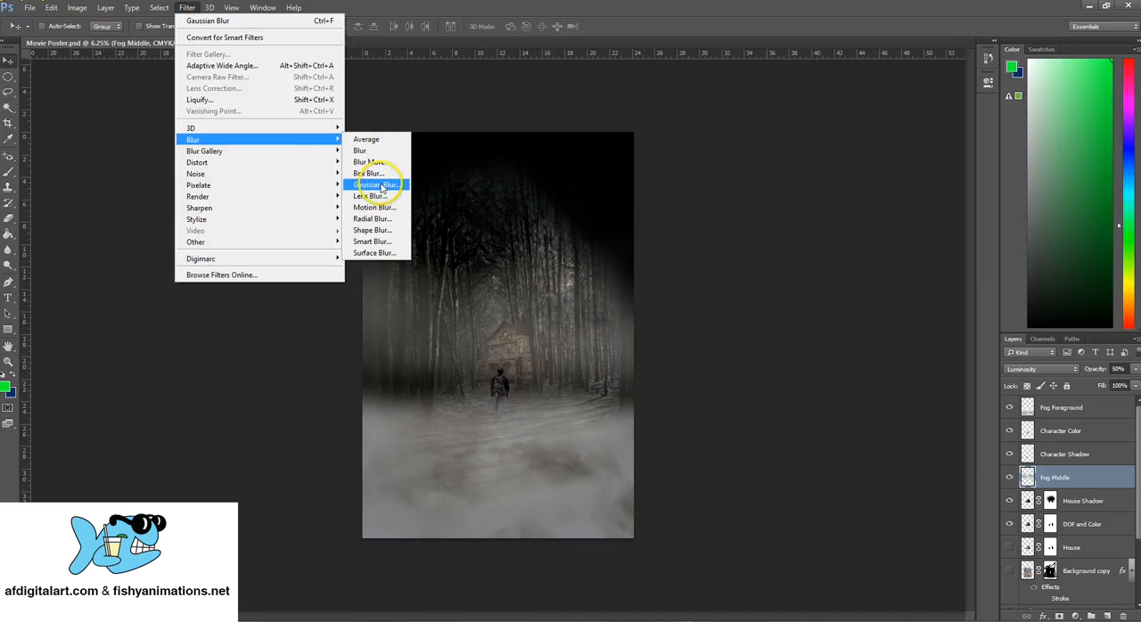
{"action": "left_click", "coordinate": [378, 184]}
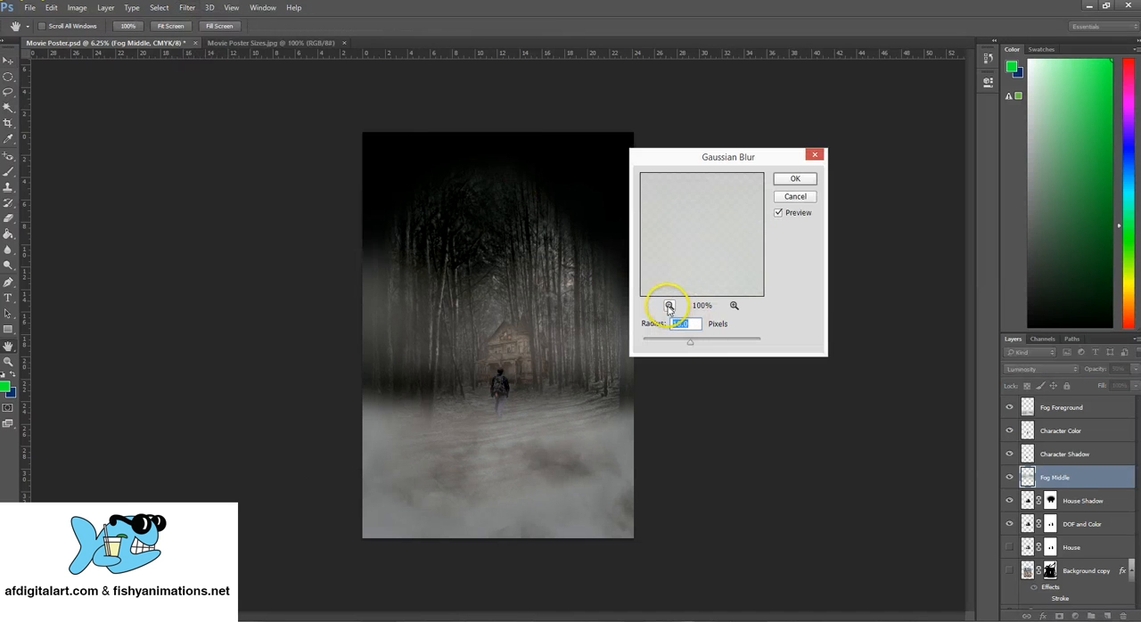
{"action": "left_click", "coordinate": [669, 306]}
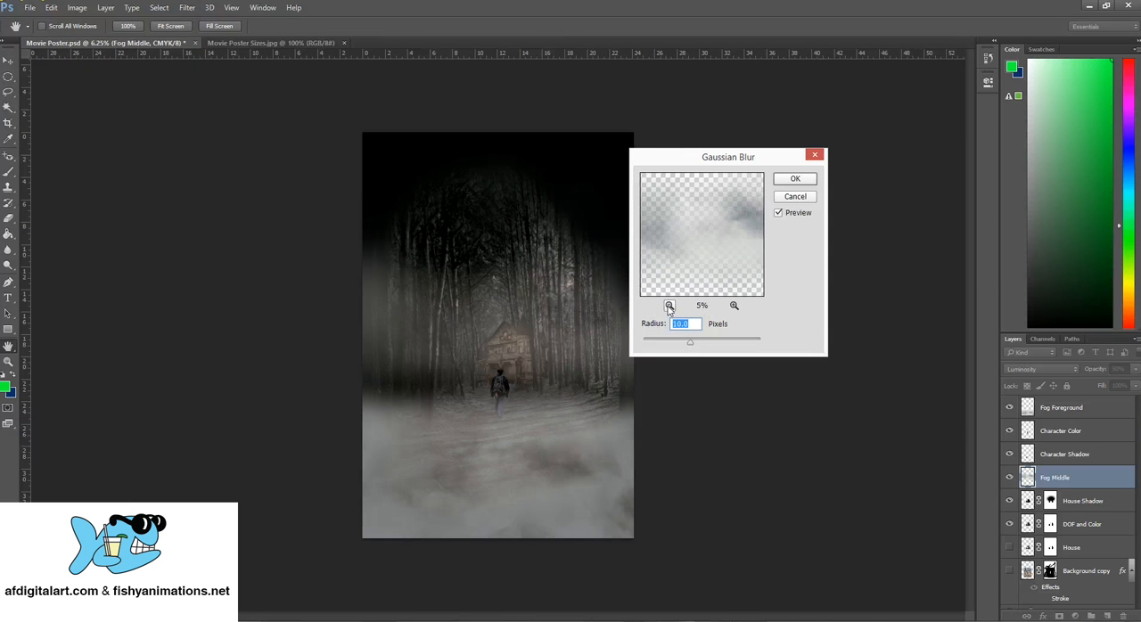
{"action": "left_click", "coordinate": [668, 306]}
{"action": "left_click_drag", "start_coordinate": [691, 344], "coordinate": [704, 344]}
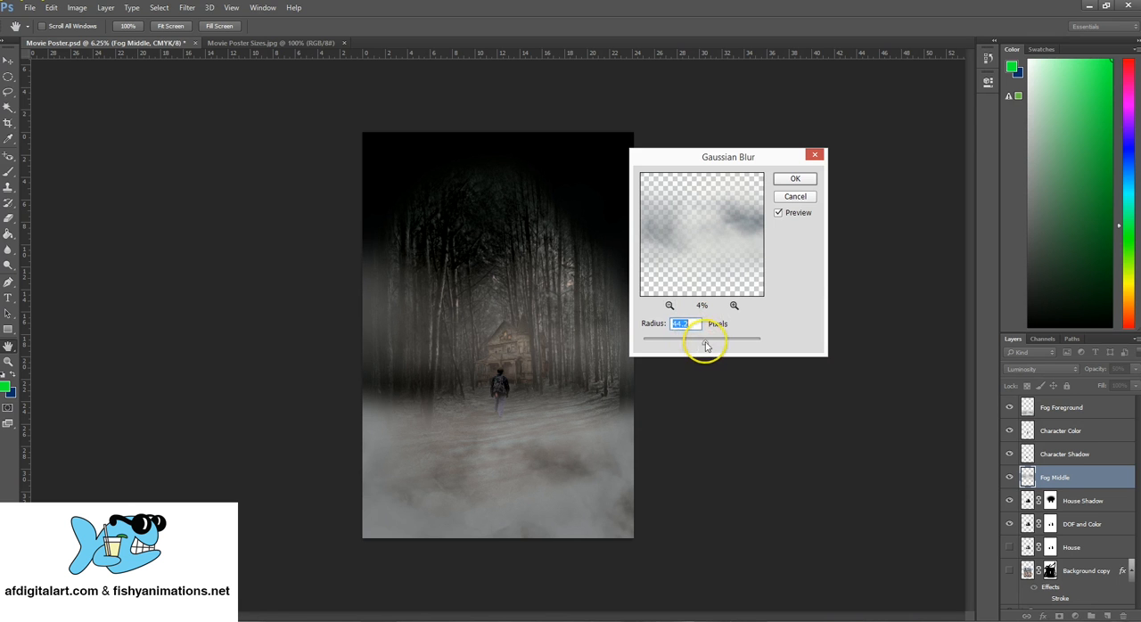
{"action": "left_click", "coordinate": [799, 181]}
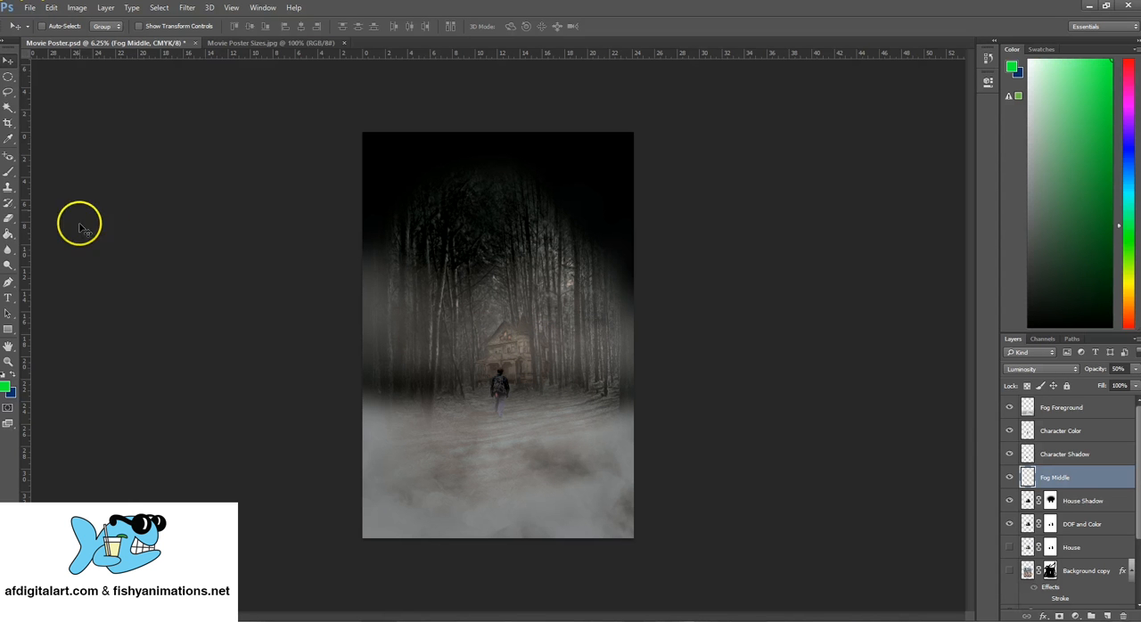
Erase some Fog Middle fog over the house and the upper trees with the 3605 px soft eraser, and undo the last erasing
{"action": "left_click", "coordinate": [9, 218]}
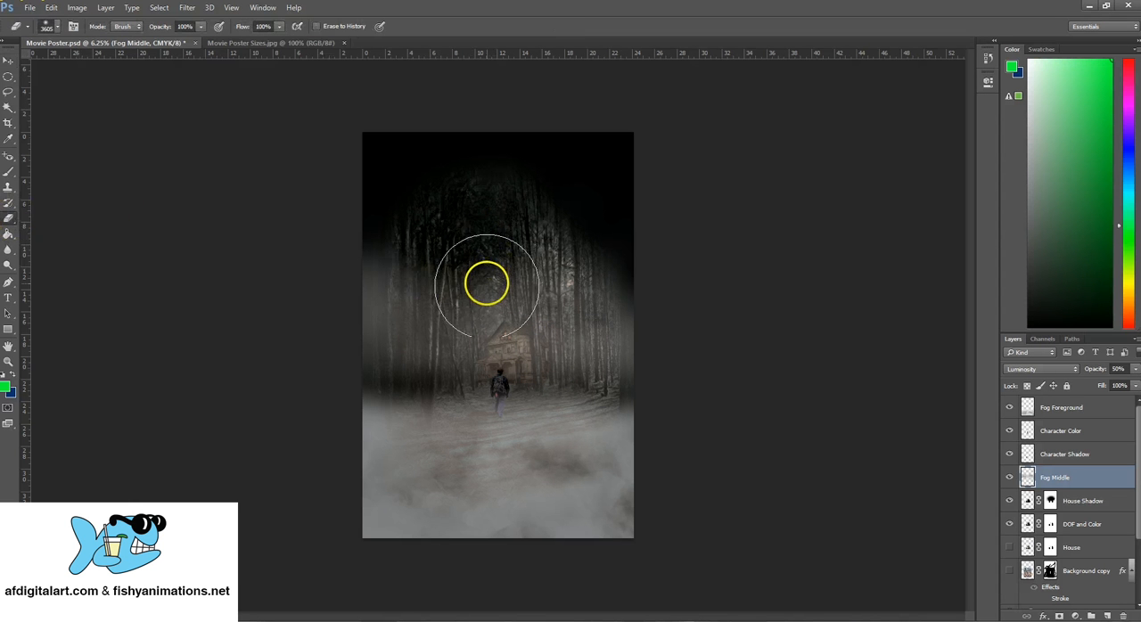
{"action": "mouse_move", "coordinate": [492, 342]}
{"action": "left_mouse_down"}
{"action": "mouse_move", "coordinate": [484, 306]}
{"action": "mouse_move", "coordinate": [497, 327]}
{"action": "left_mouse_up"}
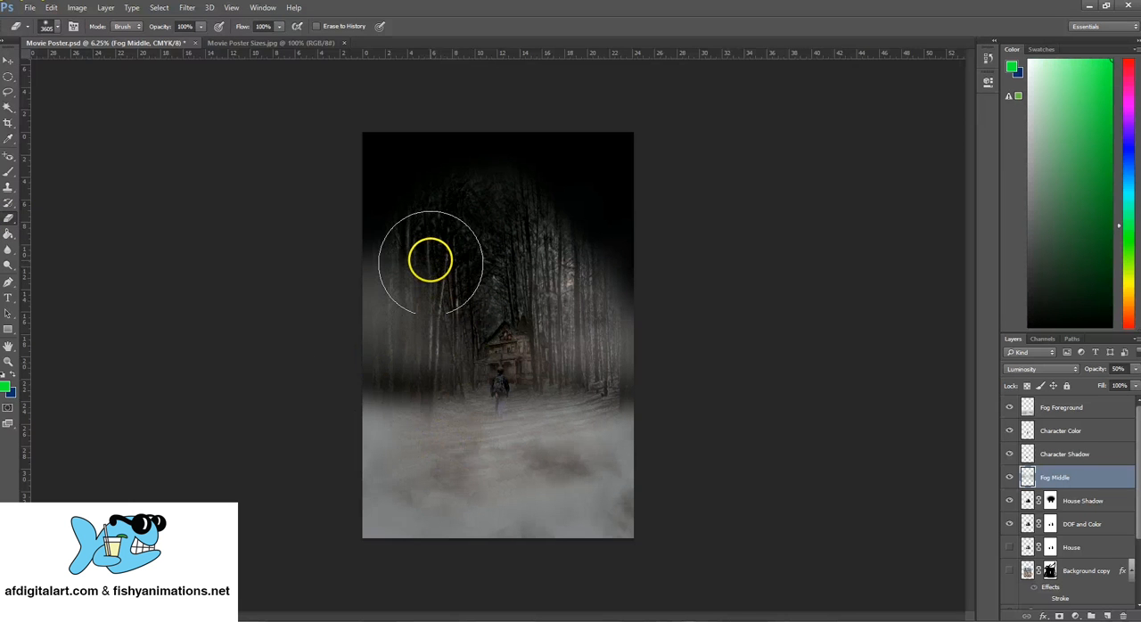
{"action": "mouse_move", "coordinate": [430, 261]}
{"action": "left_mouse_down"}
{"action": "mouse_move", "coordinate": [394, 171]}
{"action": "mouse_move", "coordinate": [439, 186]}
{"action": "mouse_move", "coordinate": [391, 216]}
{"action": "mouse_move", "coordinate": [445, 210]}
{"action": "mouse_move", "coordinate": [387, 213]}
{"action": "left_mouse_up"}
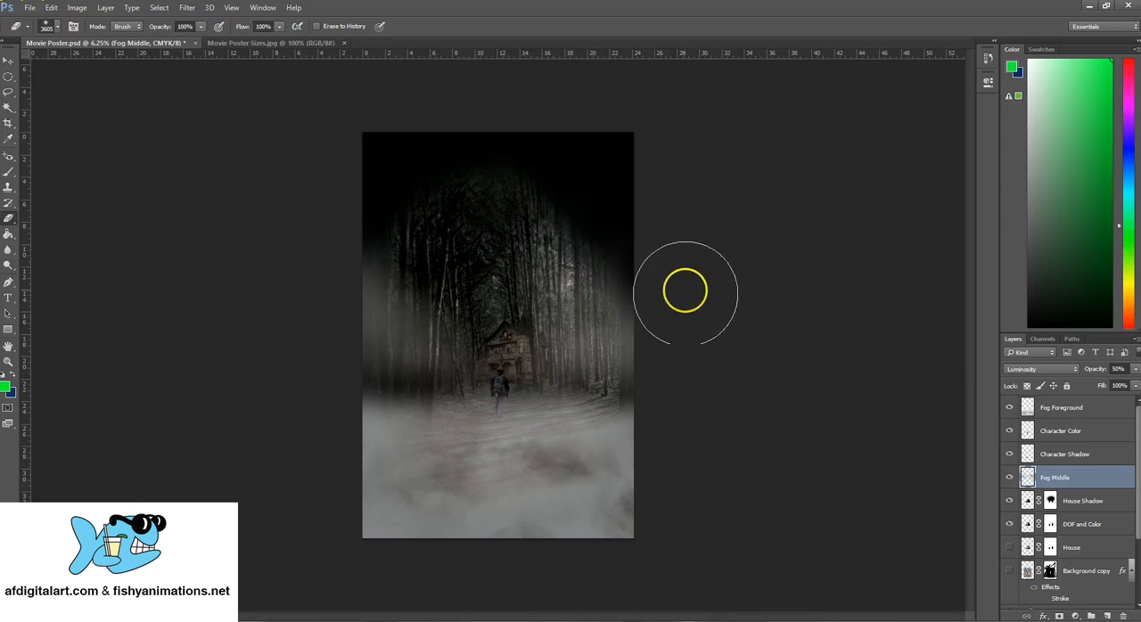
{"action": "key", "text": "ctrl+z"}
{"action": "key", "text": "ctrl+z"}
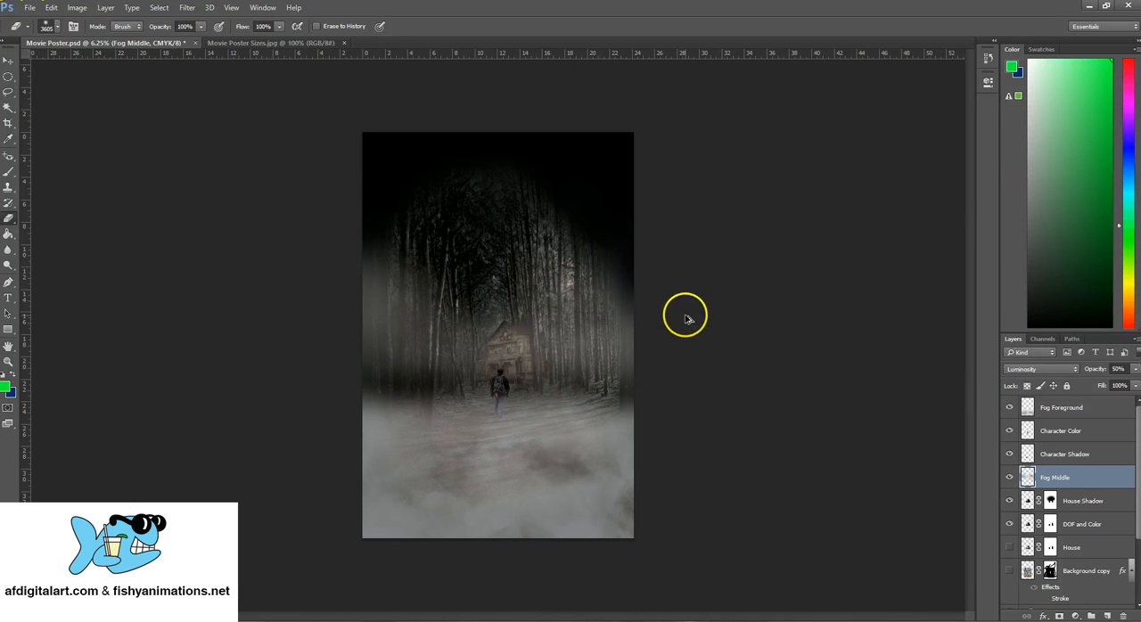
Try erasing the Fog Middle fog over the house and character, undo it, and lower the layer's opacity to 31% instead
{"action": "left_click_drag", "start_coordinate": [494, 352], "coordinate": [505, 395]}
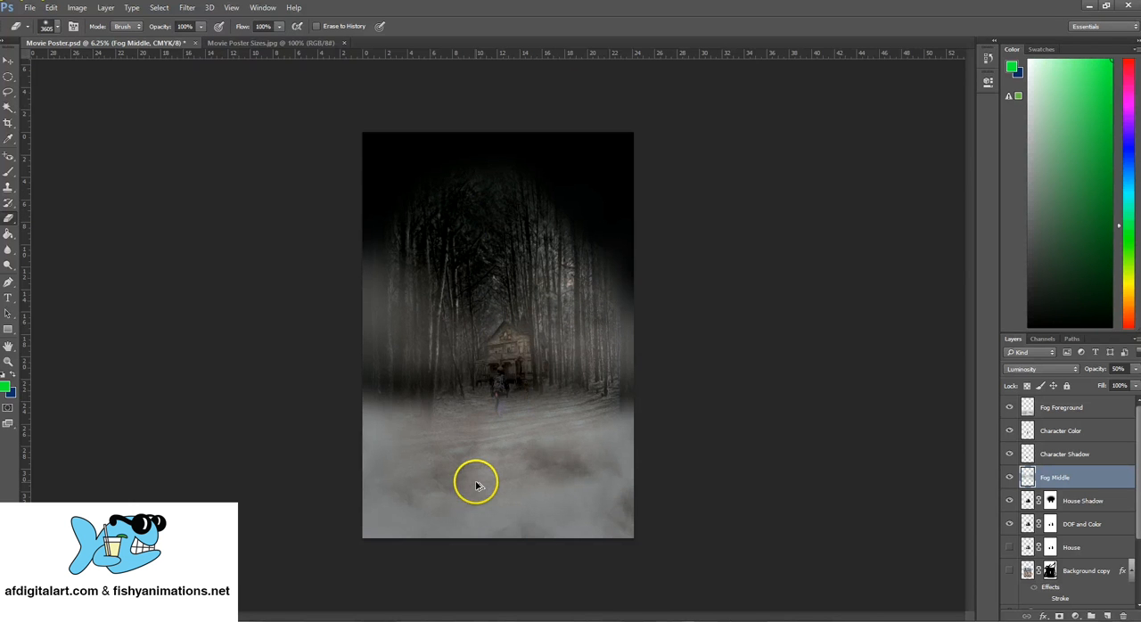
{"action": "key", "text": "ctrl+z"}
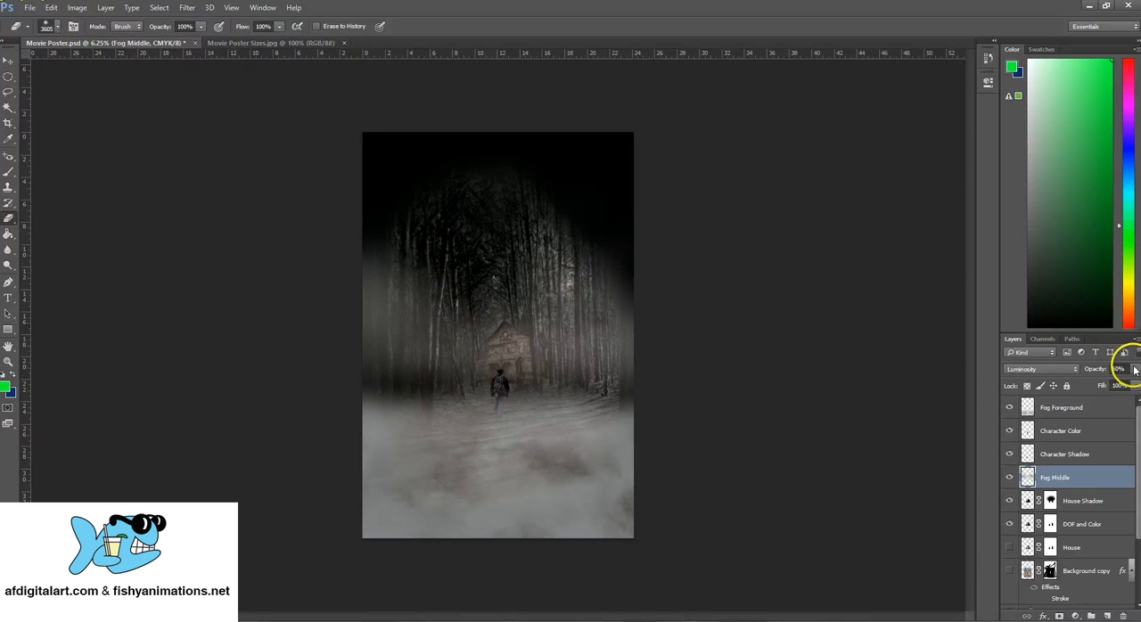
{"action": "left_click_drag", "start_coordinate": [1136, 369], "coordinate": [1099, 385]}
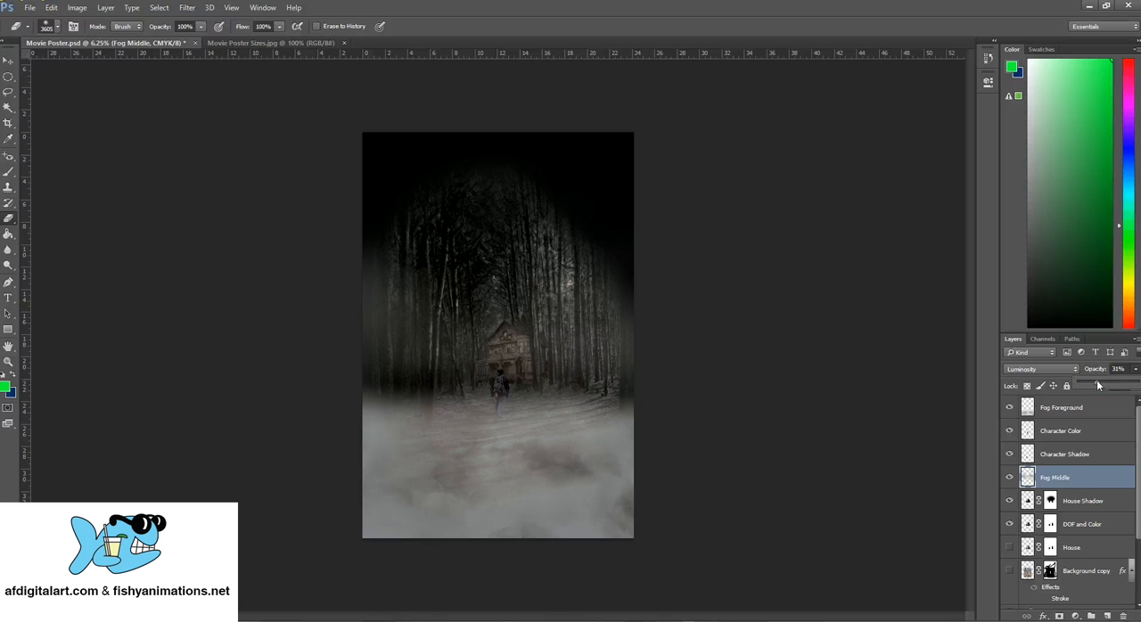
{"action": "left_click", "coordinate": [9, 60]}
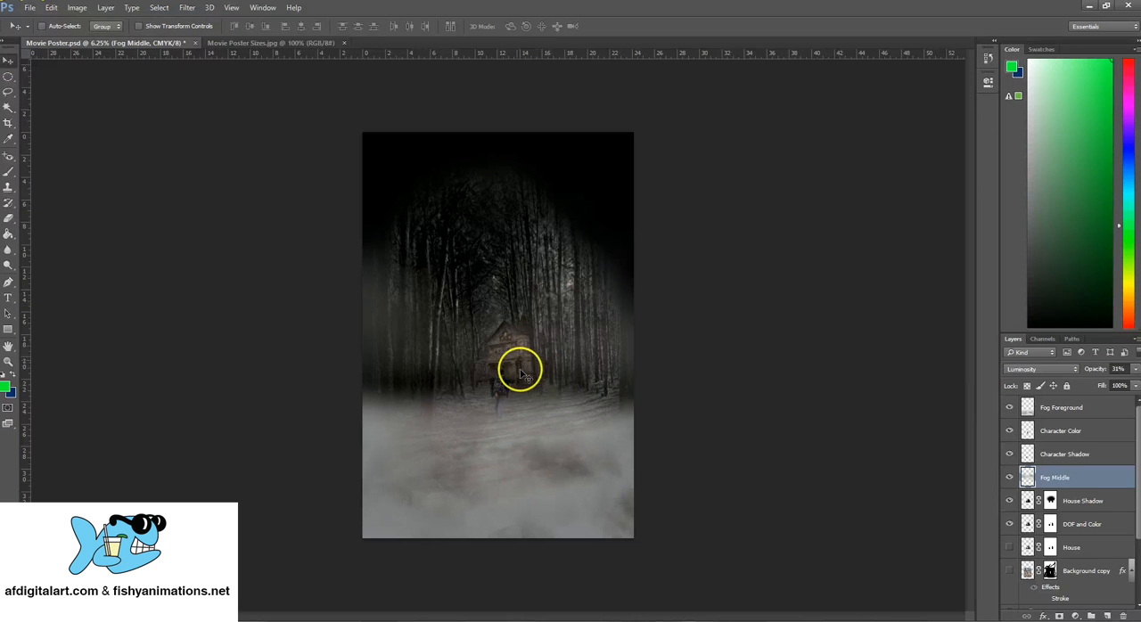
{"action": "left_click_drag", "start_coordinate": [537, 354], "coordinate": [539, 375]}
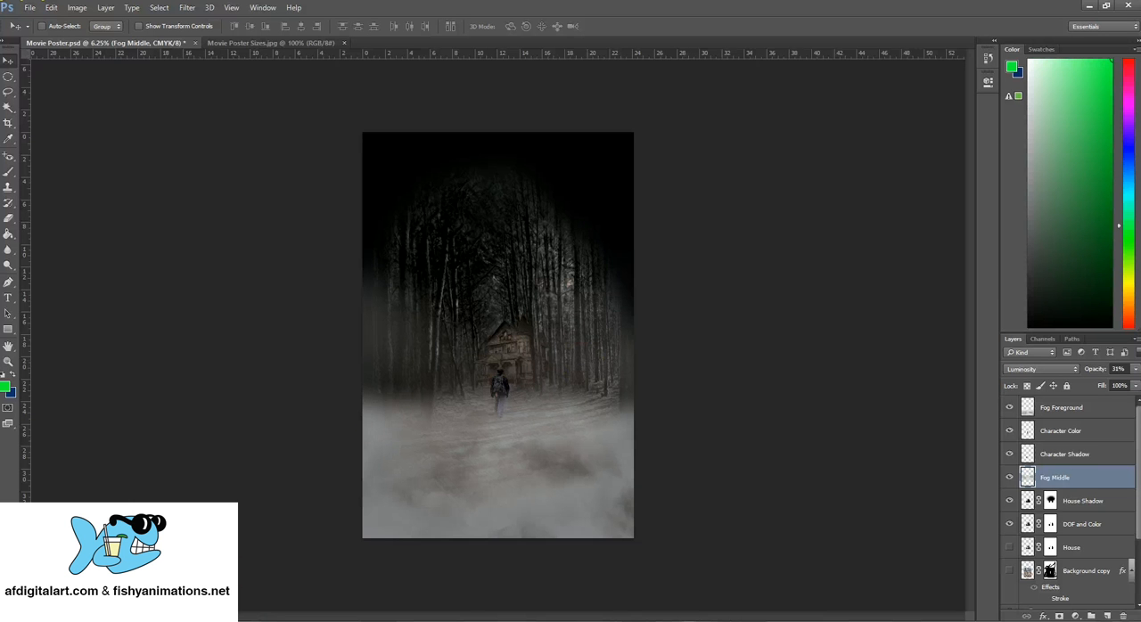
Switch to the web browser with the instructor's LinkedIn profile page
{"action": "left_click", "coordinate": [48, 617]}
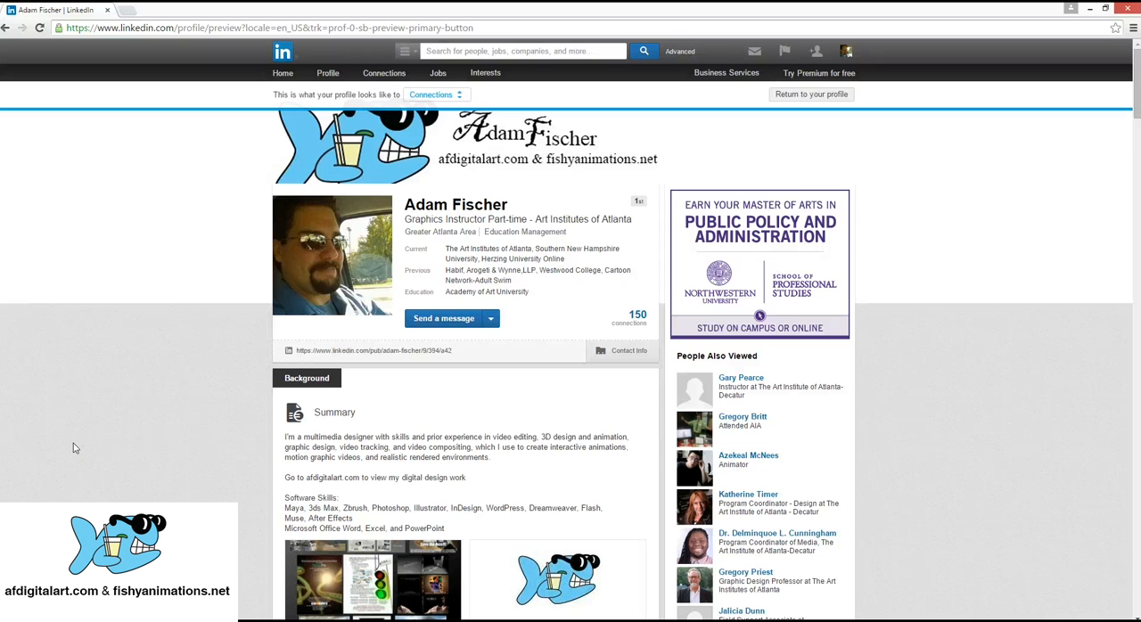